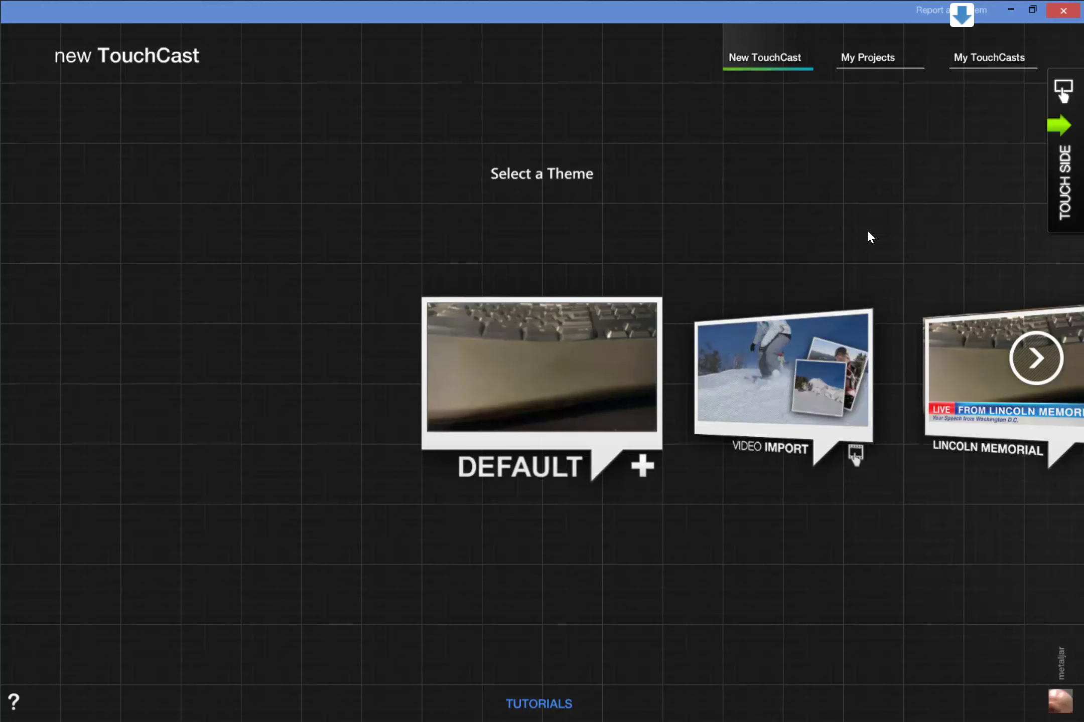
# - Browse the theme gallery forward and start a new TouchCast from the MapCast theme
pyautogui.moveTo(578, 416); pyautogui.dragTo(129, 403)
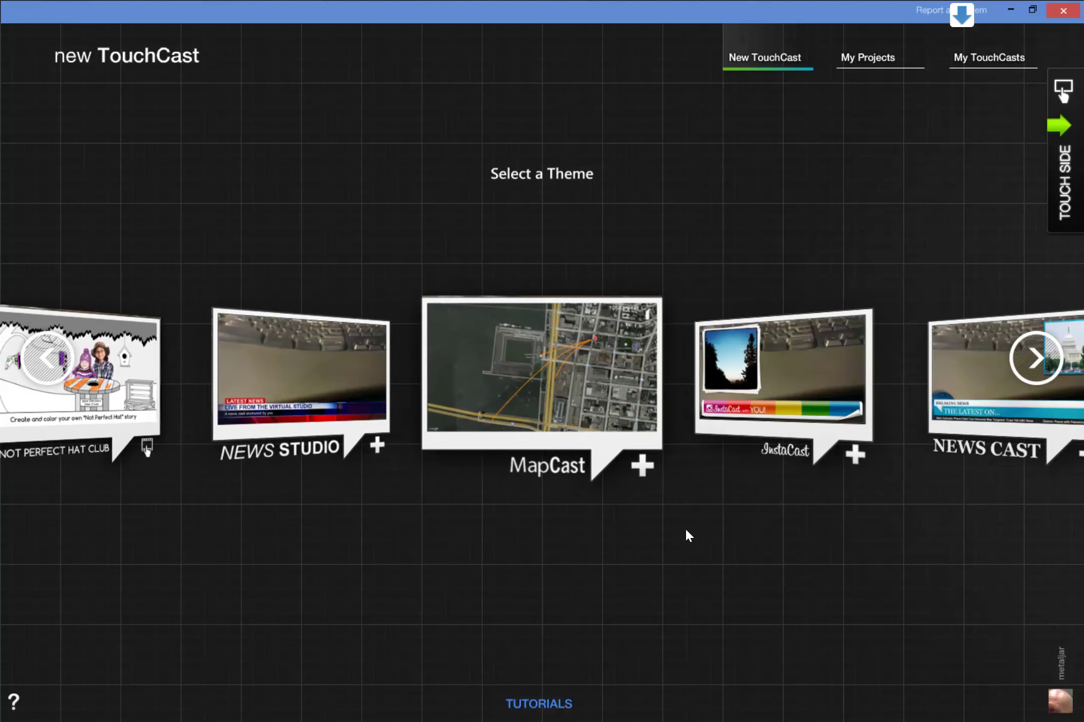
pyautogui.click(611, 380)
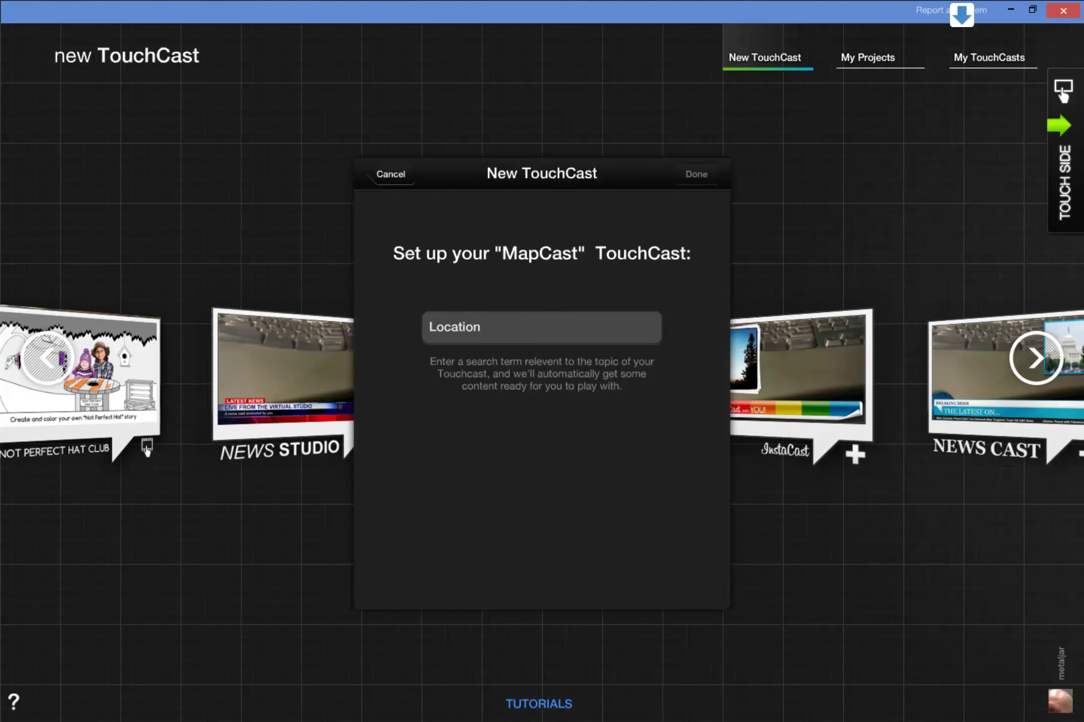
# - Enter Parramatta as the MapCast location and create the TouchCast
pyautogui.write('Parramatta')
pyautogui.click(697, 174)
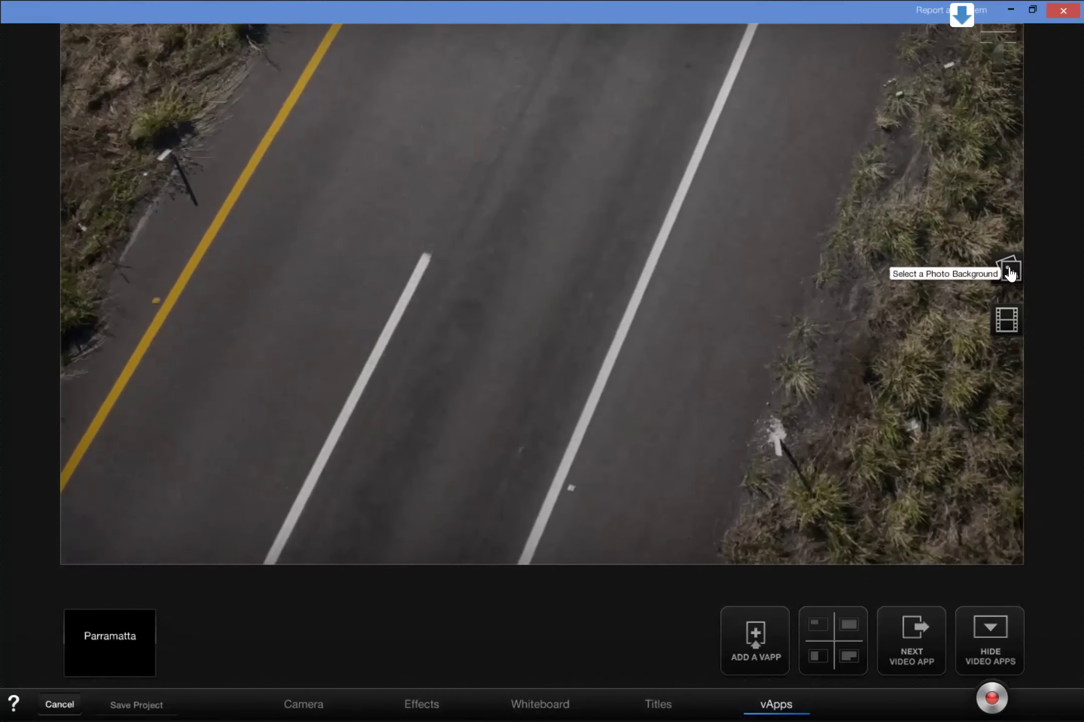
# - Set the cycling_paths image from Desktop > ermington as the photo background
pyautogui.click(1009, 270)
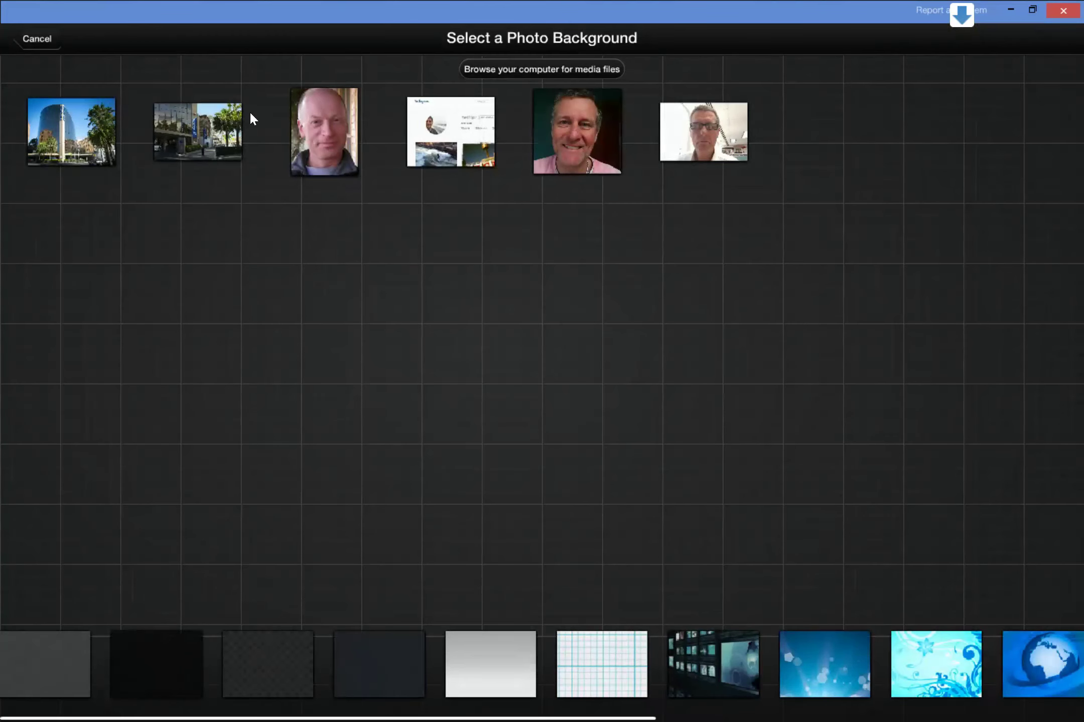
pyautogui.click(539, 68)
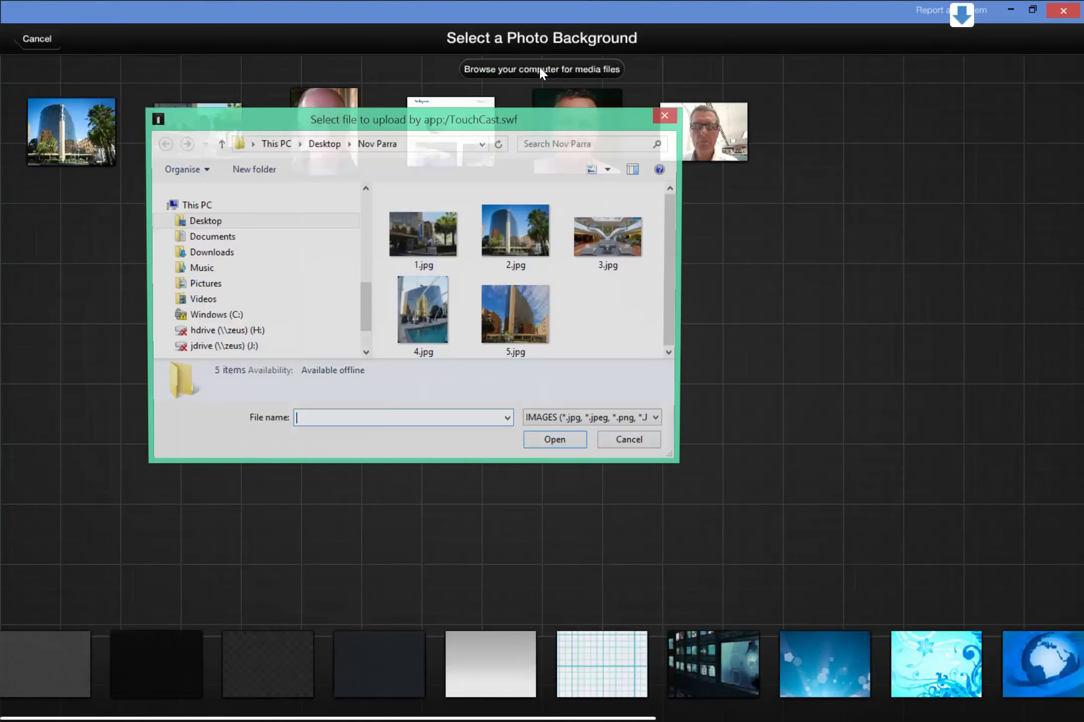
pyautogui.click(226, 229)
pyautogui.doubleClick(532, 240)
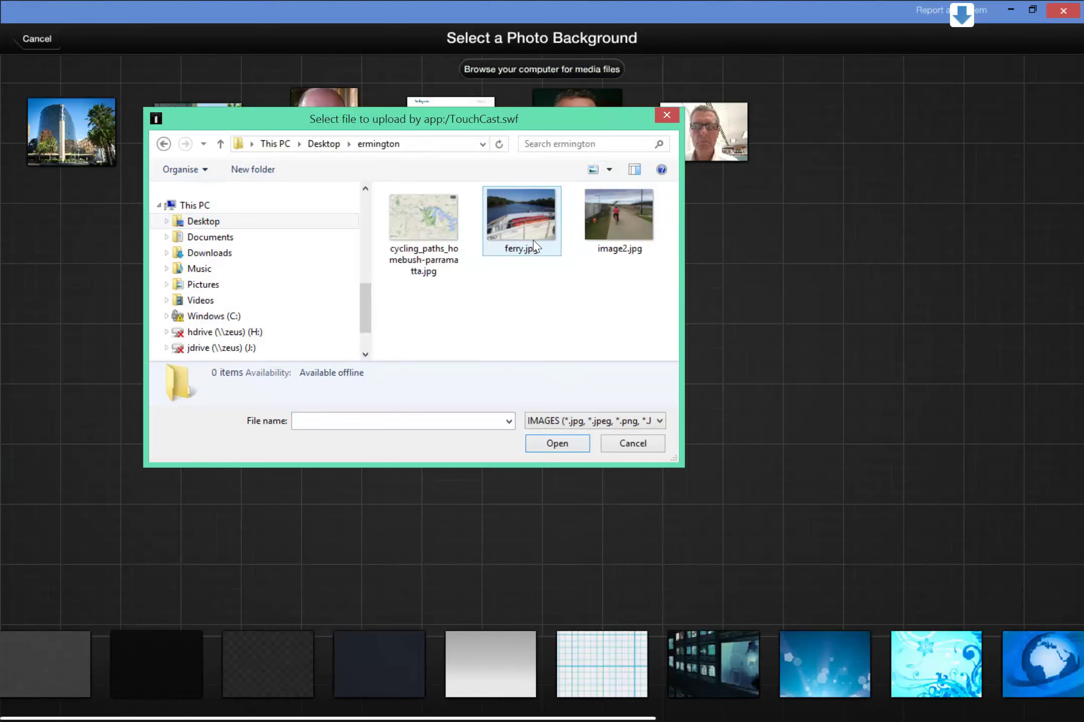
pyautogui.doubleClick(430, 214)
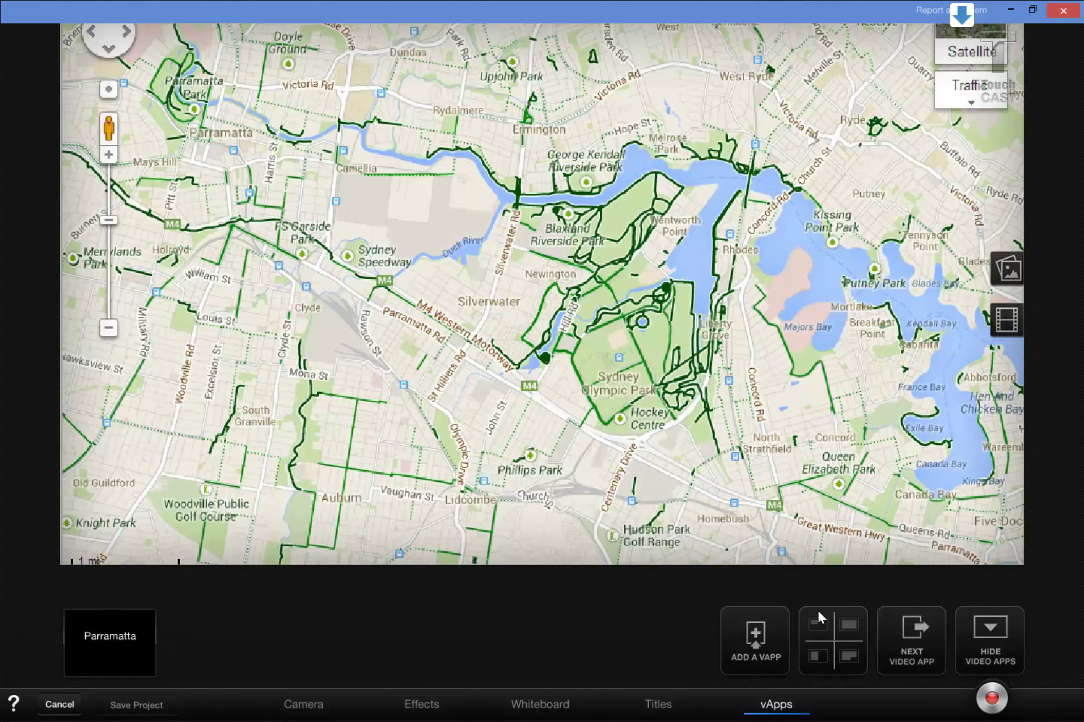
pyautogui.click(761, 647)
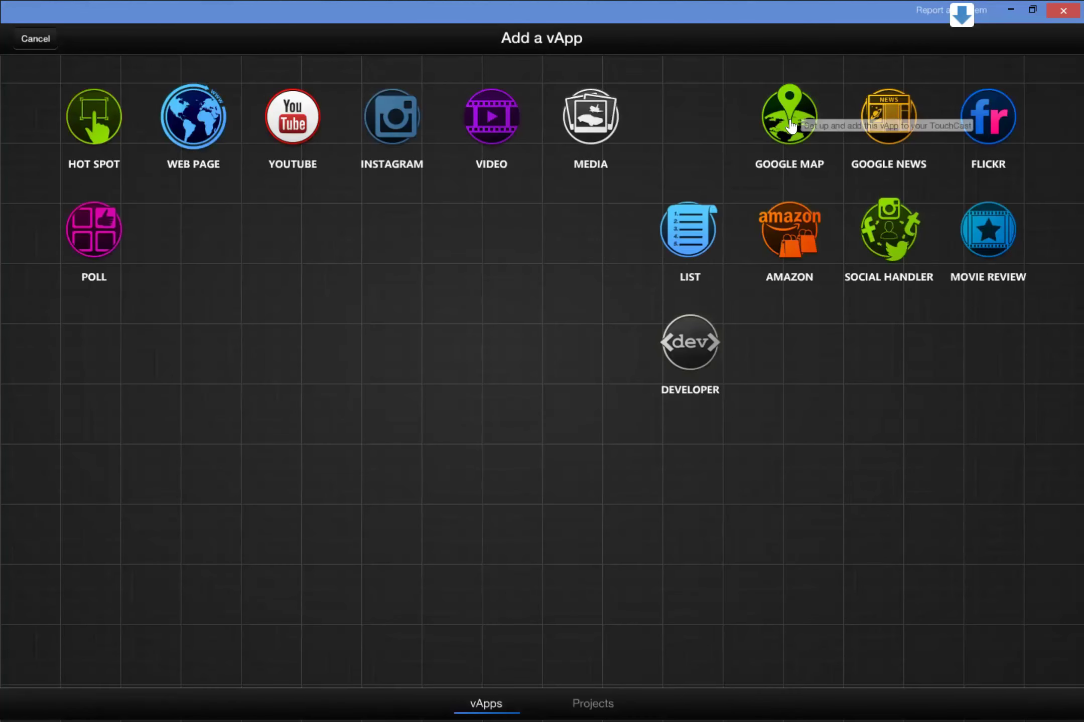
# - Add a Google Map vApp of Ermington, zoomed in three levels, to the video
pyautogui.click(789, 119)
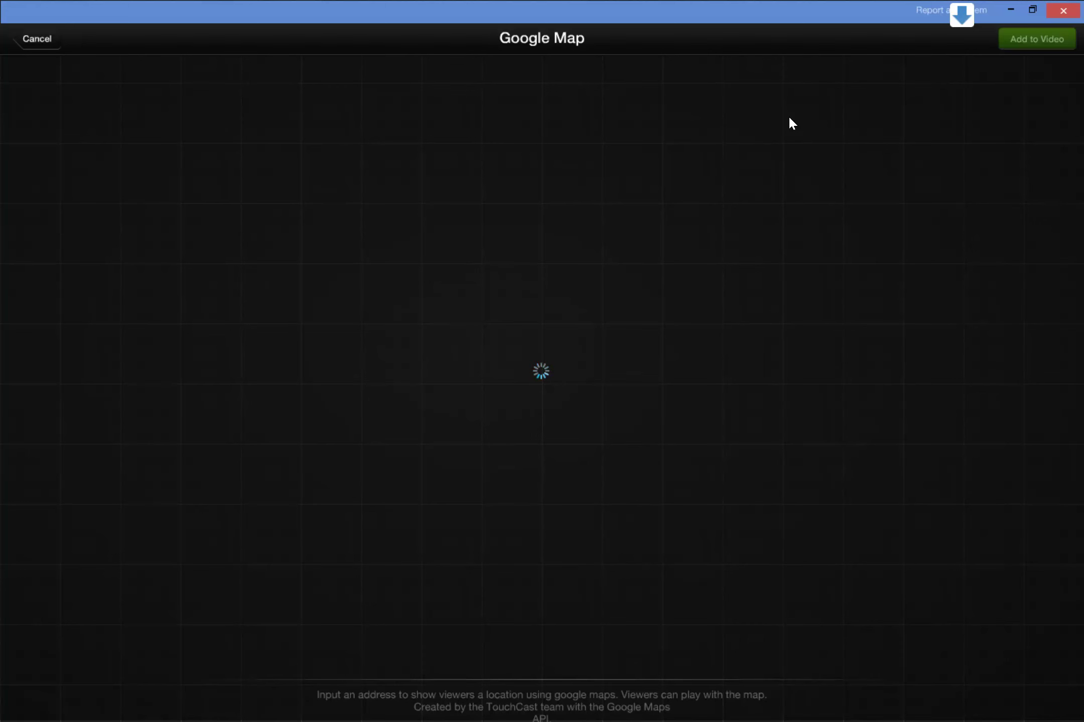
pyautogui.click(460, 283)
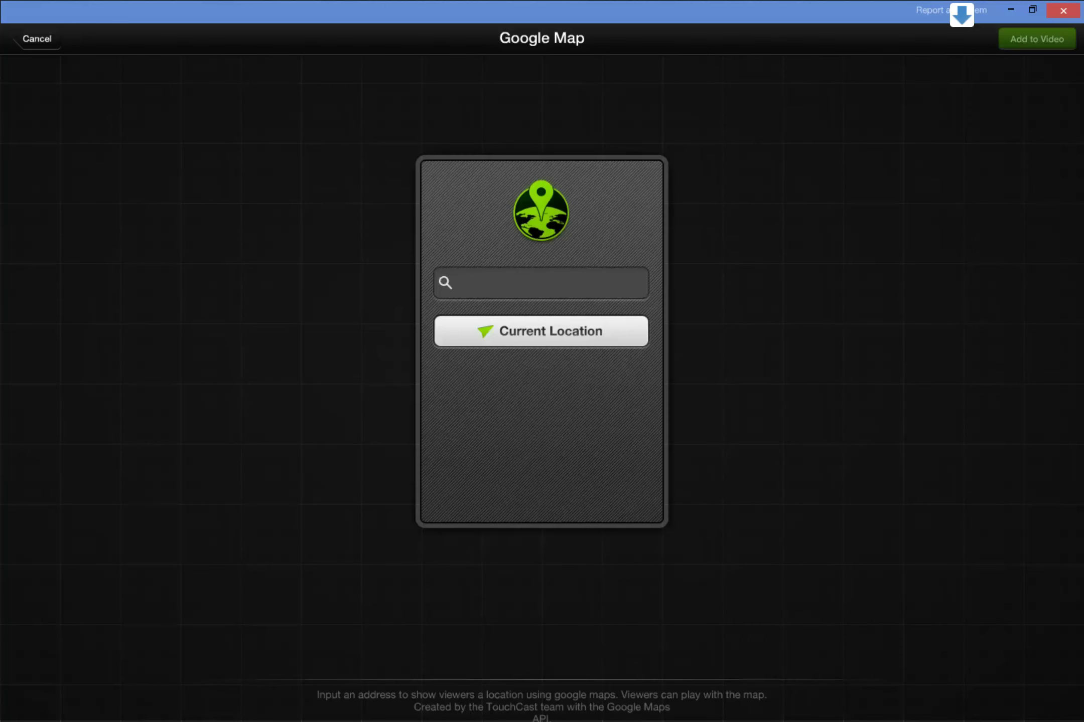
pyautogui.write('erm')
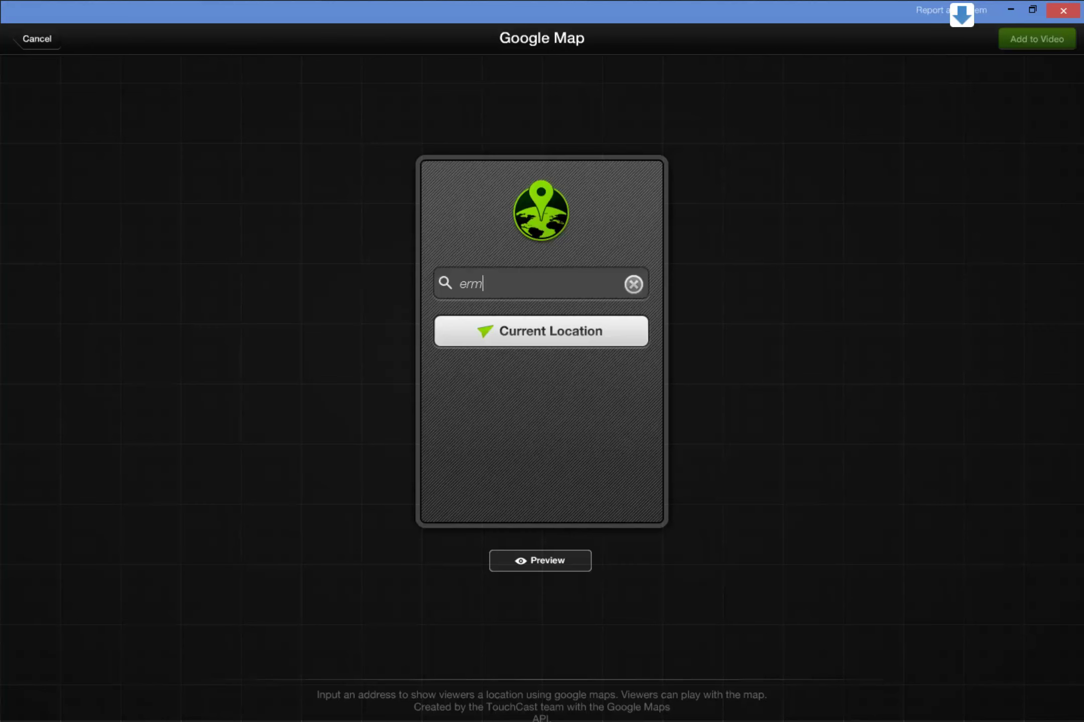
pyautogui.write('ington')
pyautogui.click(562, 563)
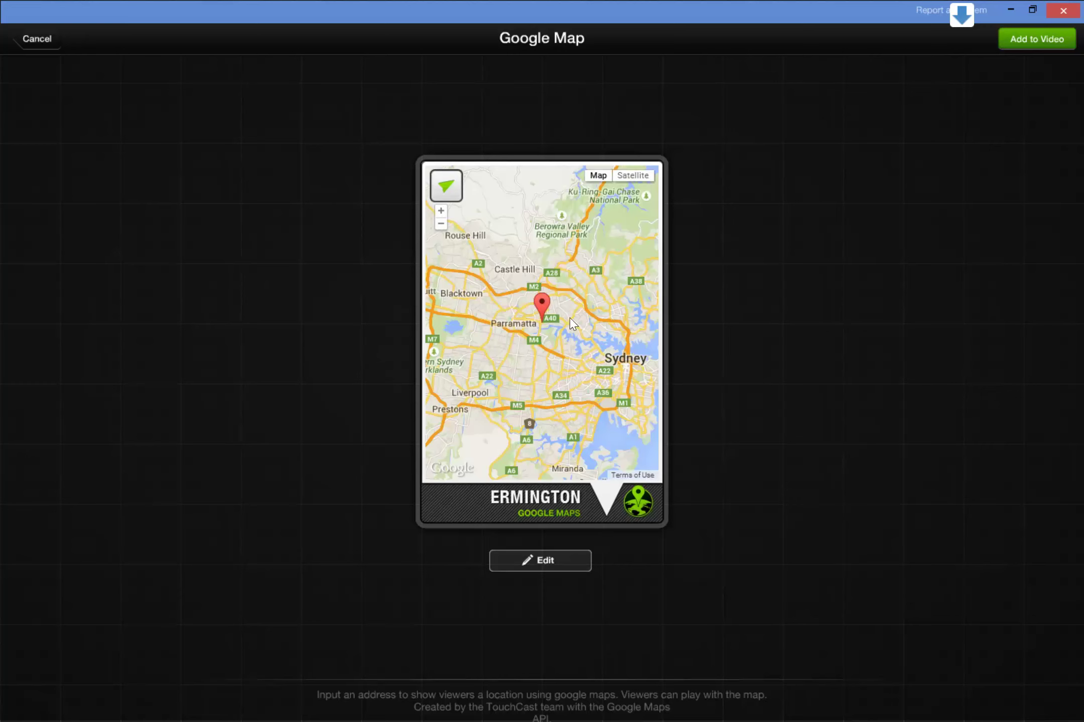
pyautogui.click(441, 212)
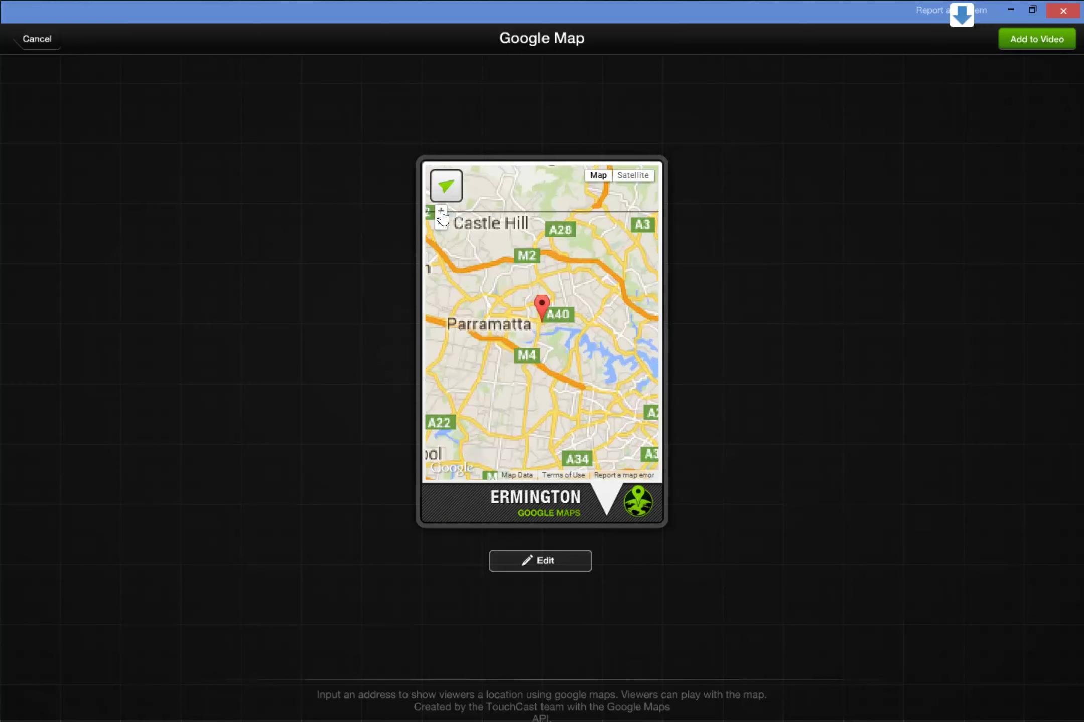
pyautogui.click(441, 211)
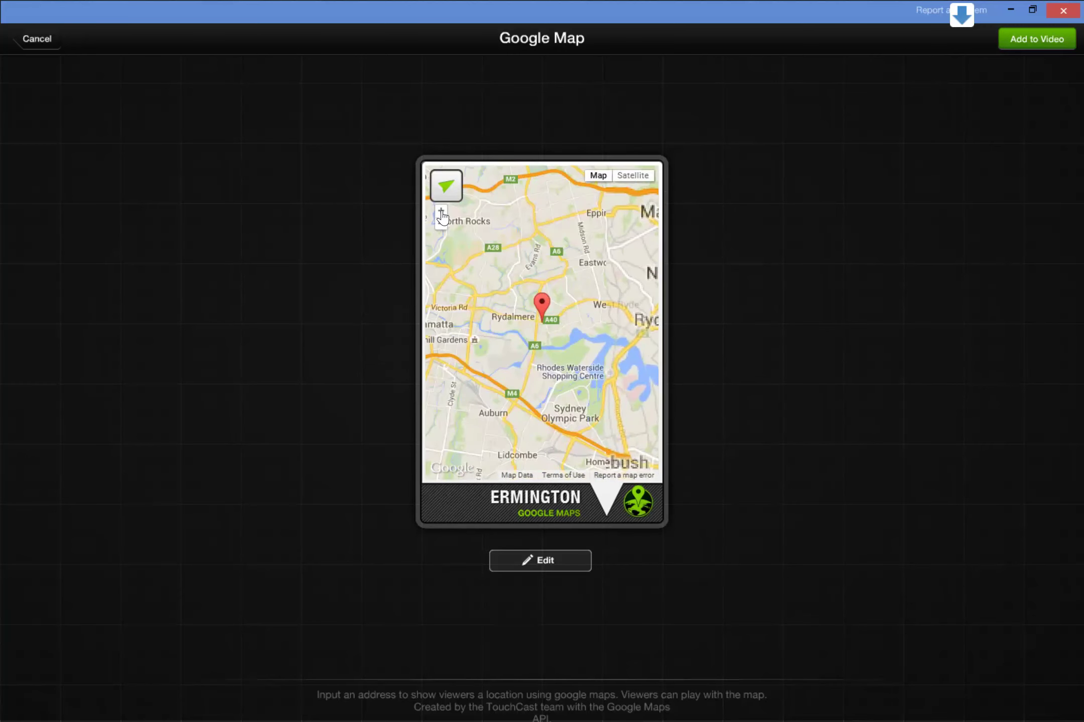
pyautogui.click(441, 211)
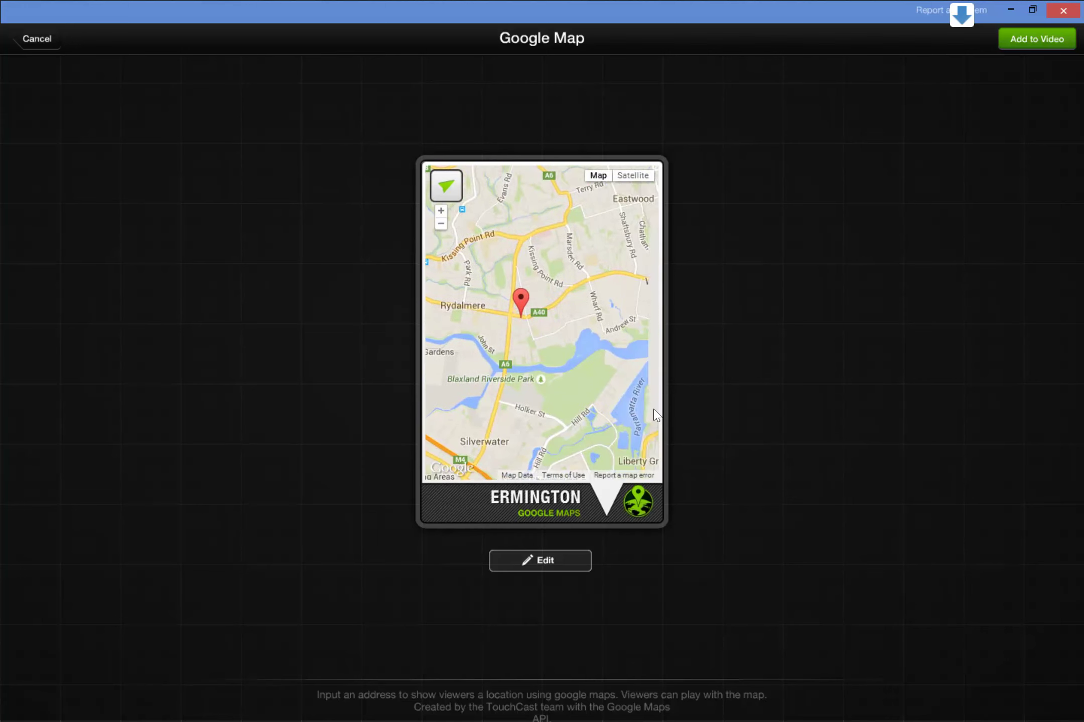
pyautogui.click(1049, 42)
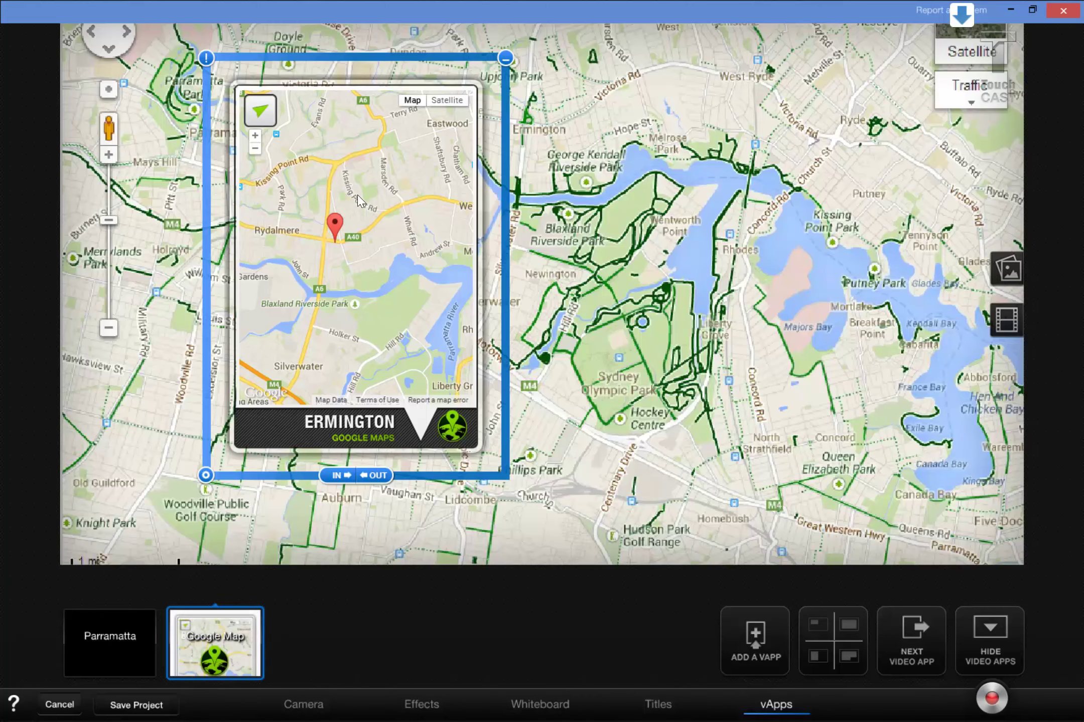
# - Move the Ermington map vApp to the upper right and turn on its 0-second in point
pyautogui.moveTo(365, 188); pyautogui.dragTo(902, 135)
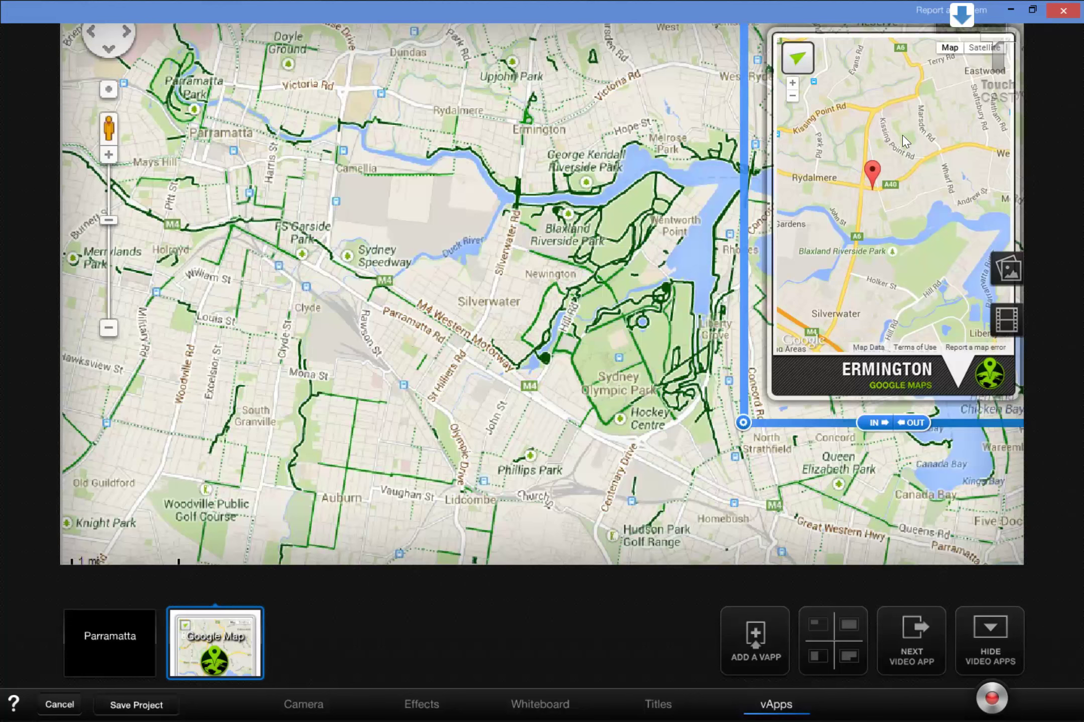
pyautogui.click(875, 425)
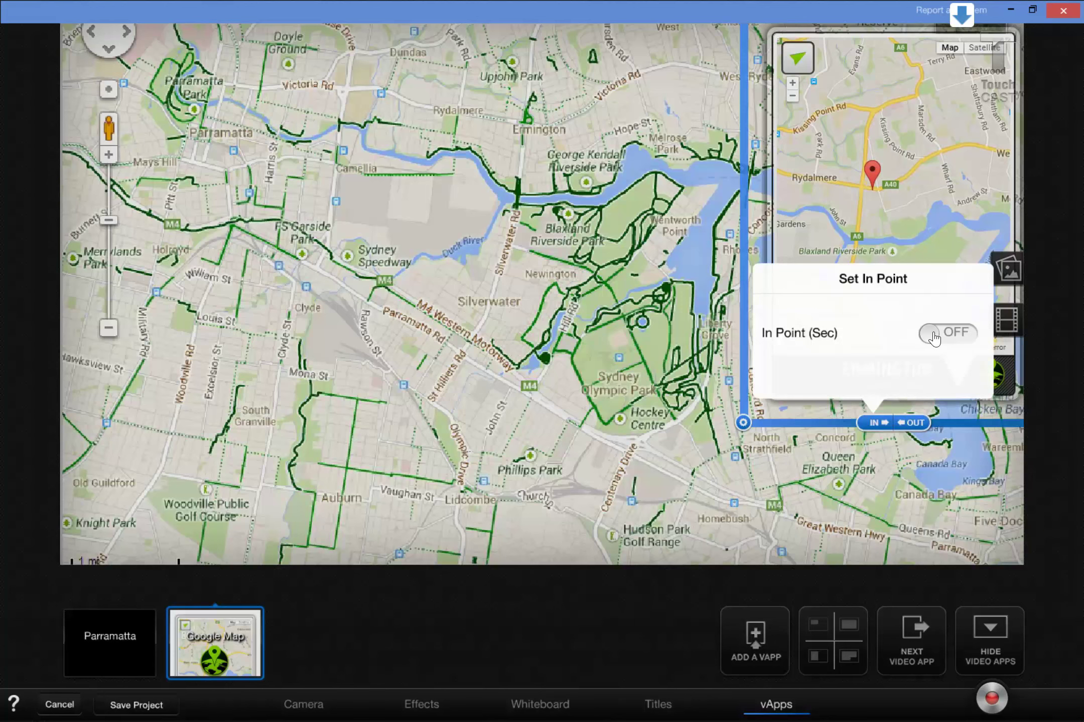
pyautogui.click(933, 339)
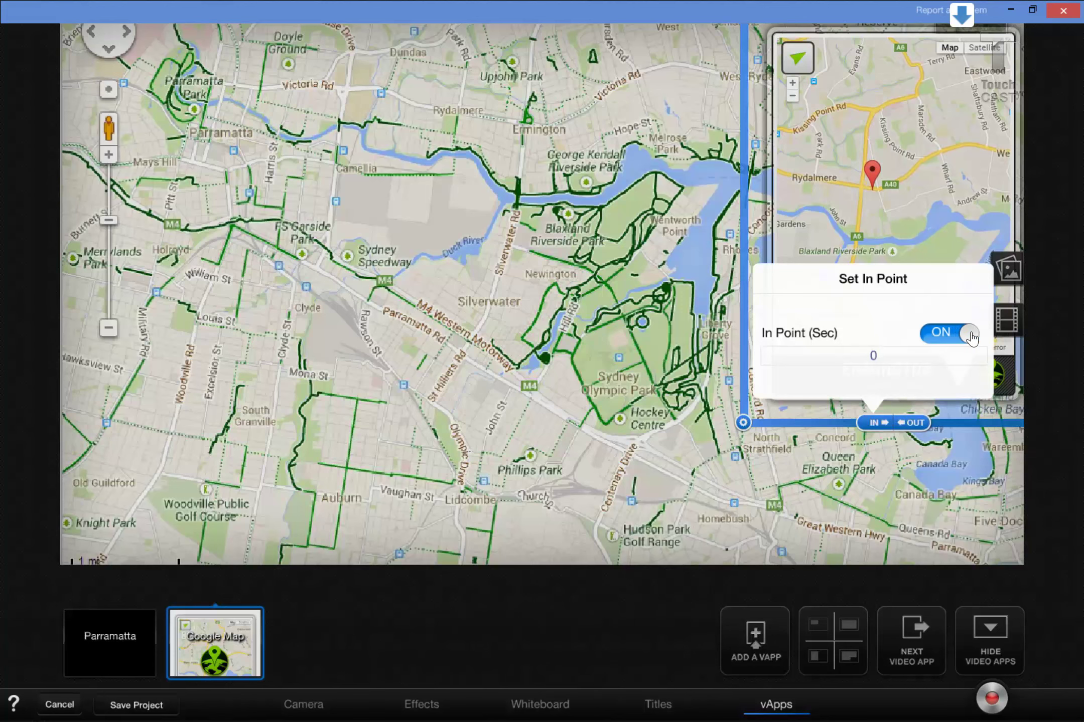
pyautogui.click(918, 422)
# - Turn on the map vApp's out point and set it to 8 seconds
pyautogui.click(917, 422)
pyautogui.click(963, 341)
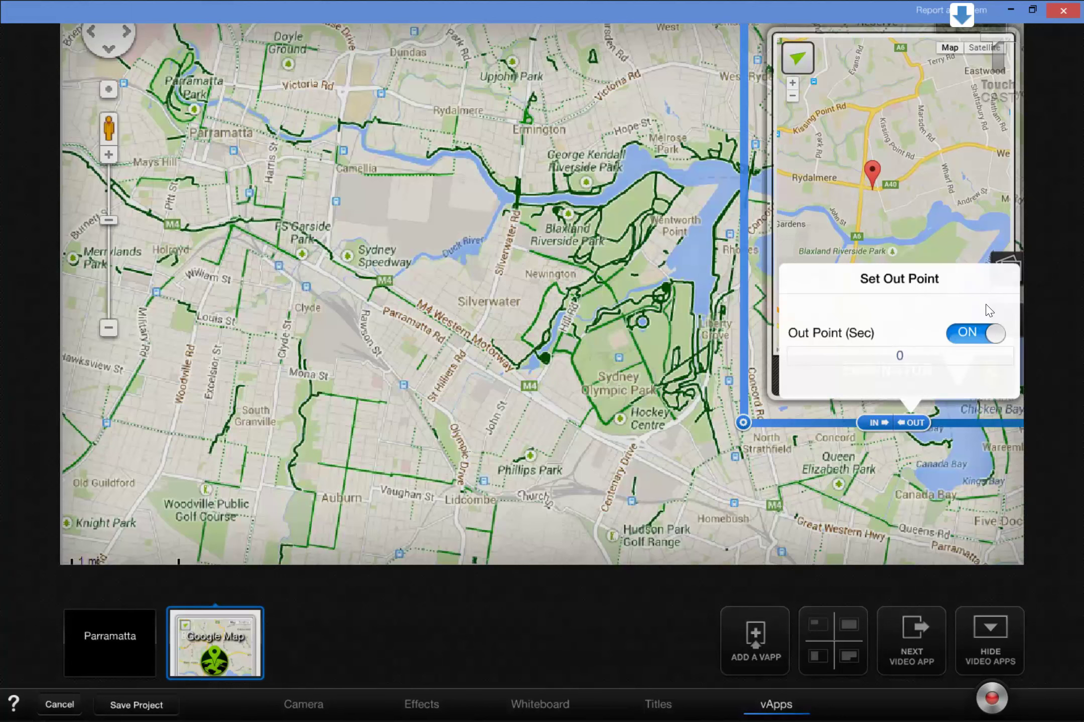
pyautogui.click(899, 355)
pyautogui.write('8')
pyautogui.click(908, 423)
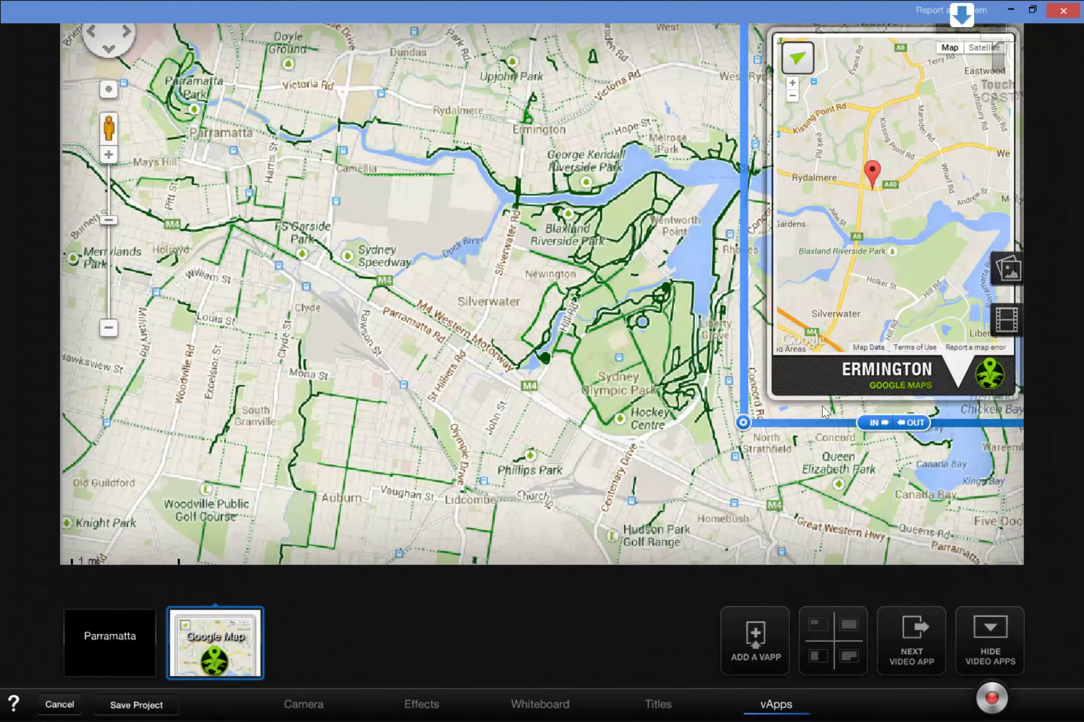
# - Make the map vApp pause playback on viewer interaction and recheck its 0–8 s timing
pyautogui.click(743, 422)
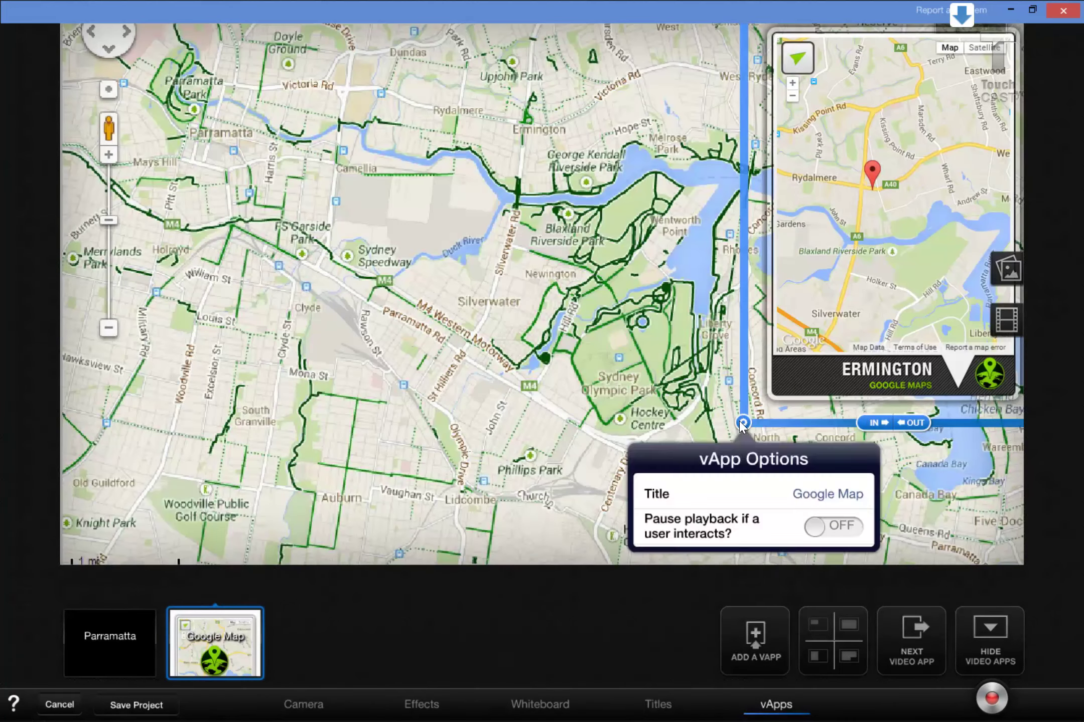
pyautogui.click(846, 525)
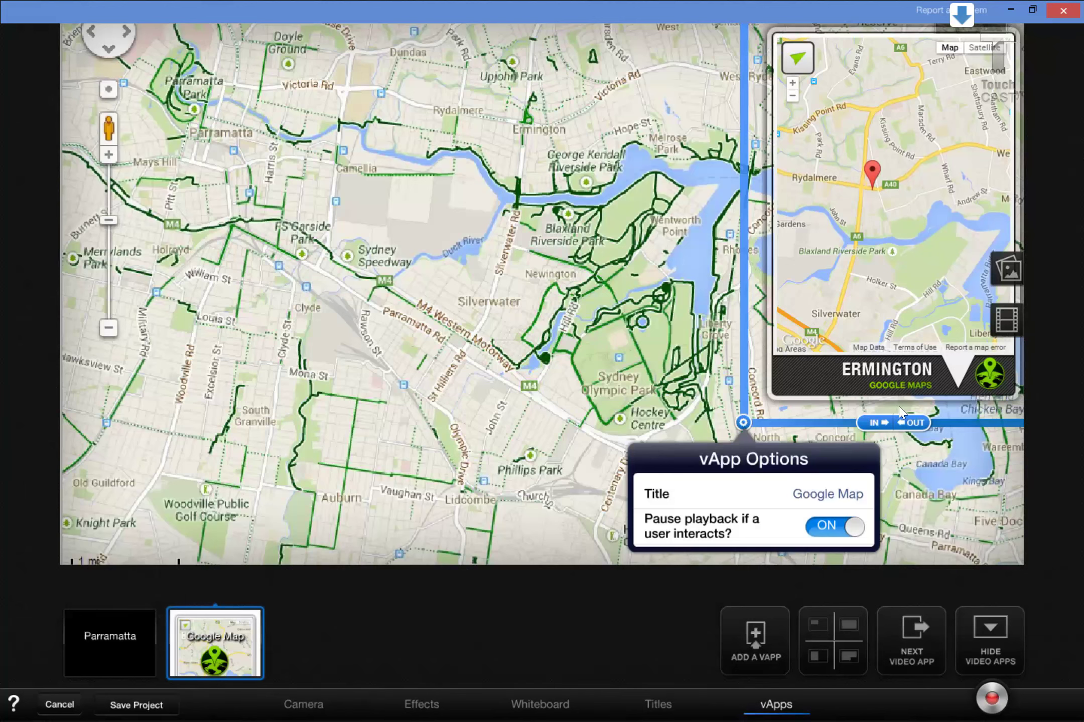
pyautogui.click(878, 424)
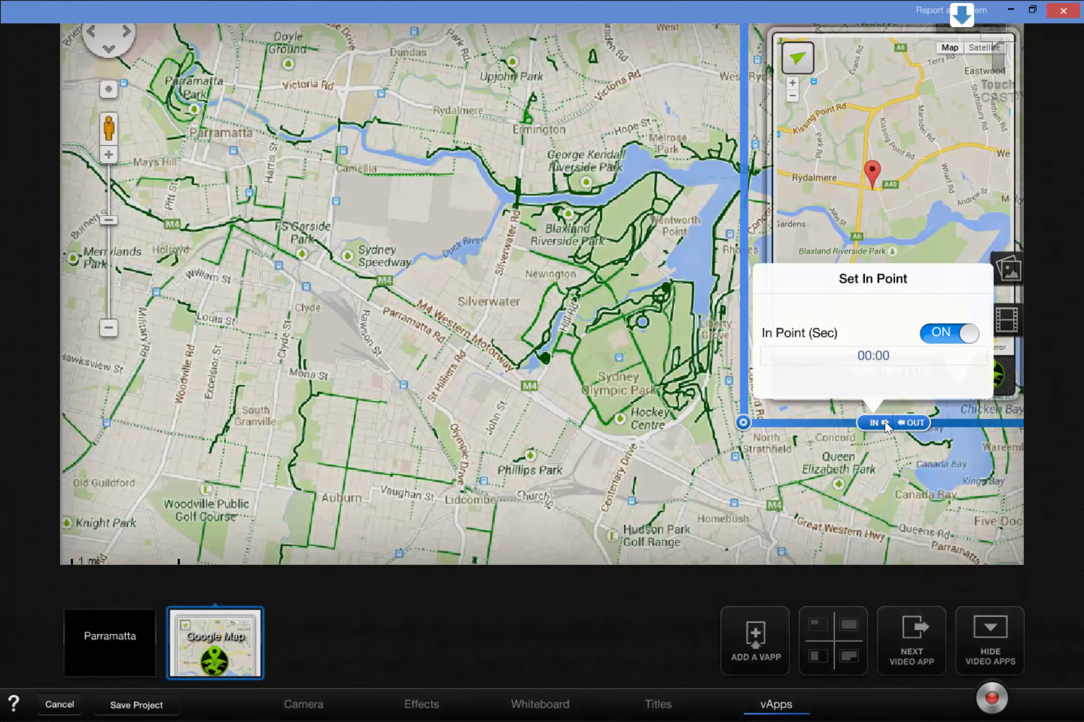
pyautogui.click(914, 423)
pyautogui.click(914, 423)
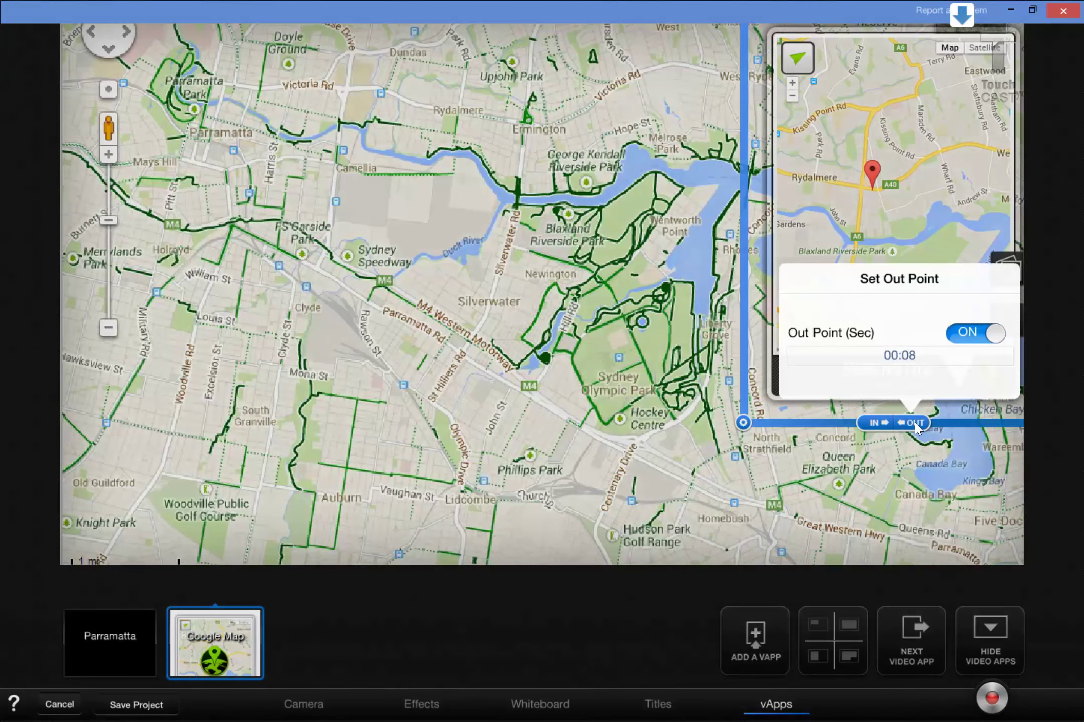
pyautogui.click(924, 458)
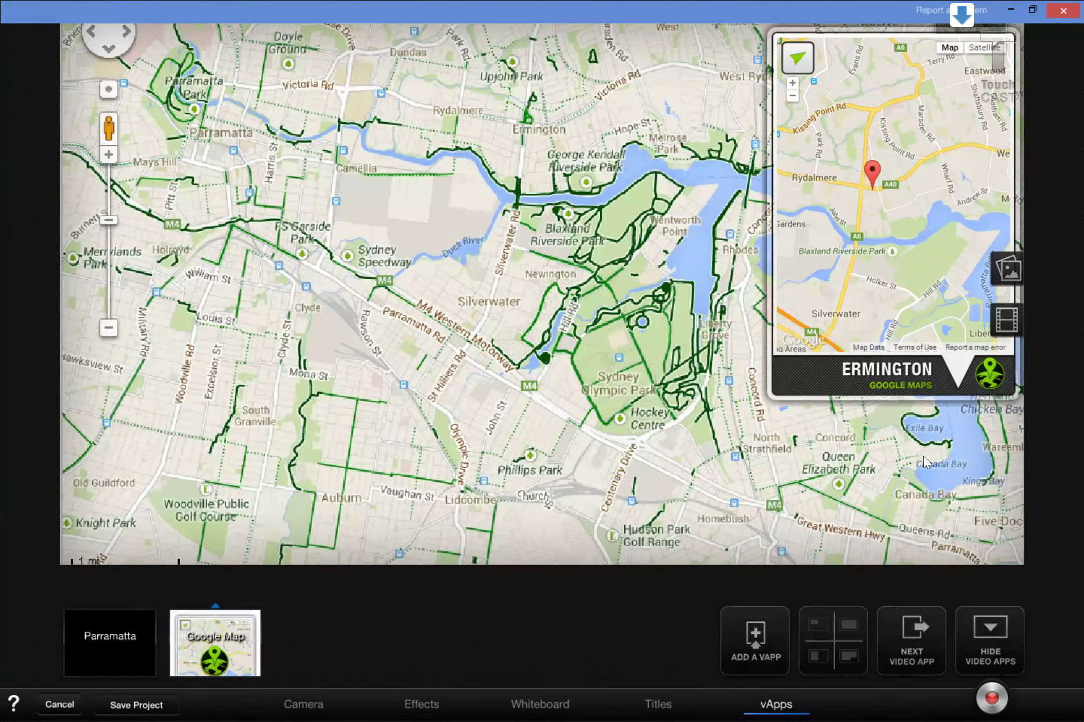
pyautogui.click(760, 635)
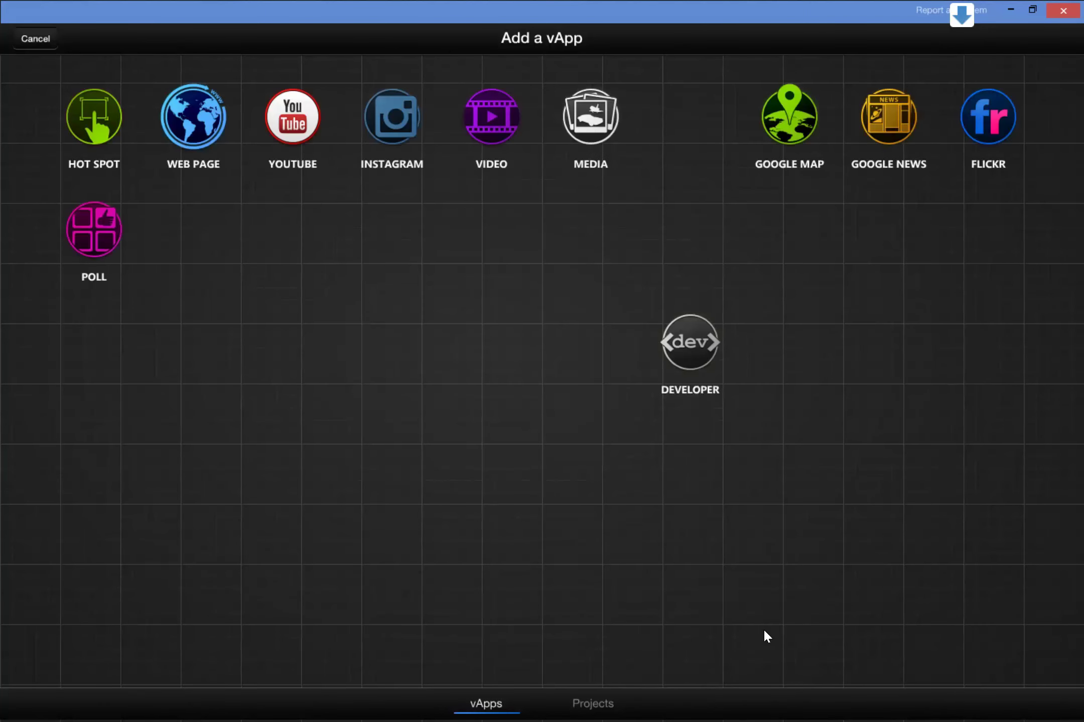
# - Upload ferry.jpg as a Media vApp, add it, and drag it to the upper right
pyautogui.click(585, 119)
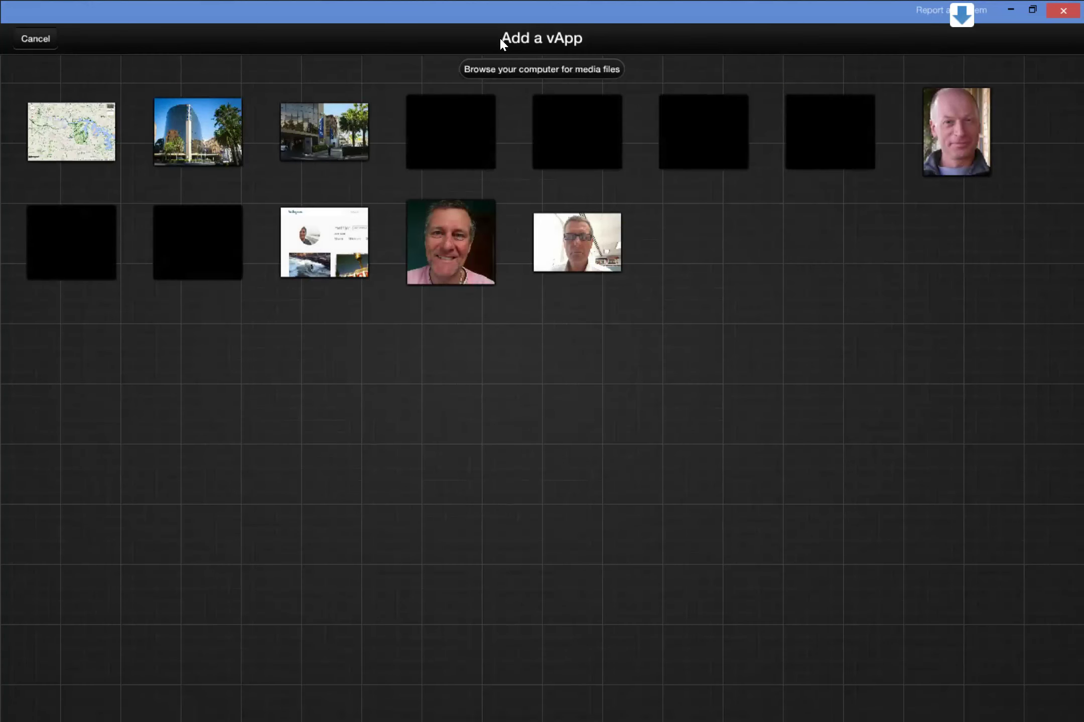
pyautogui.click(521, 67)
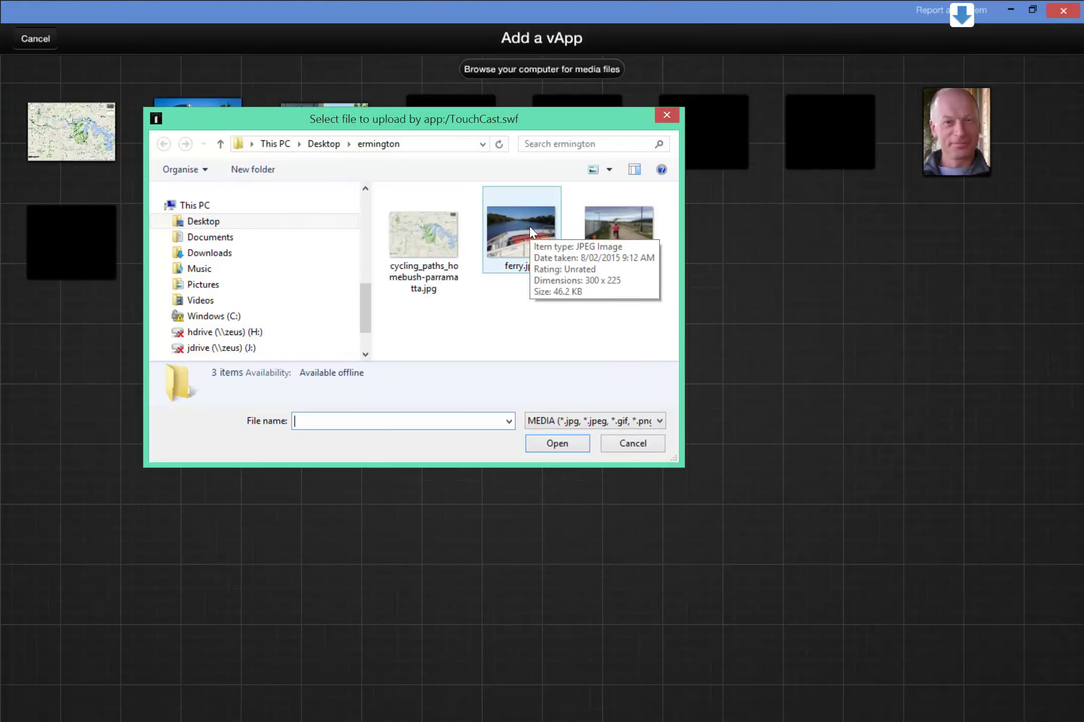
pyautogui.click(533, 233)
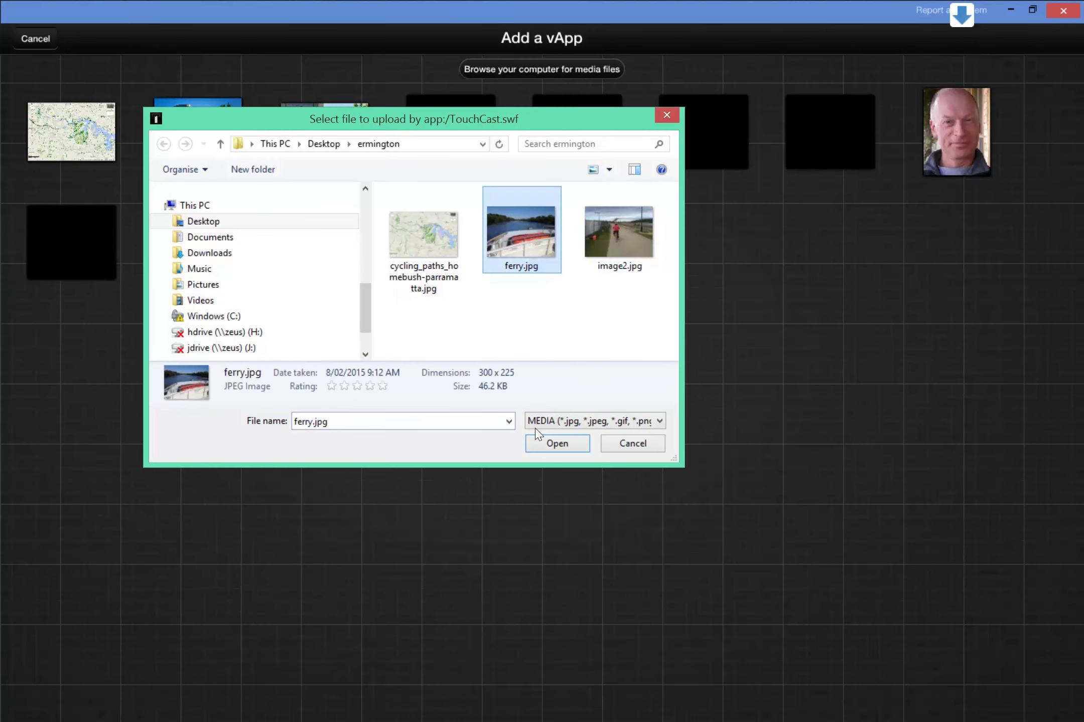
pyautogui.click(557, 443)
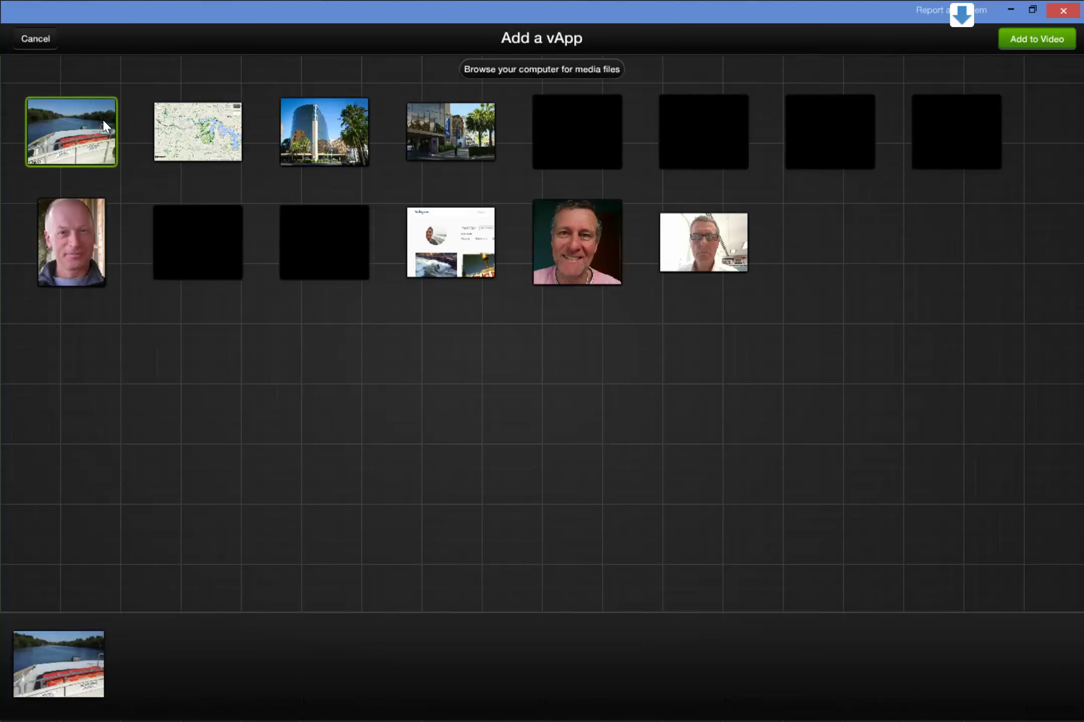
pyautogui.click(100, 116)
pyautogui.click(86, 135)
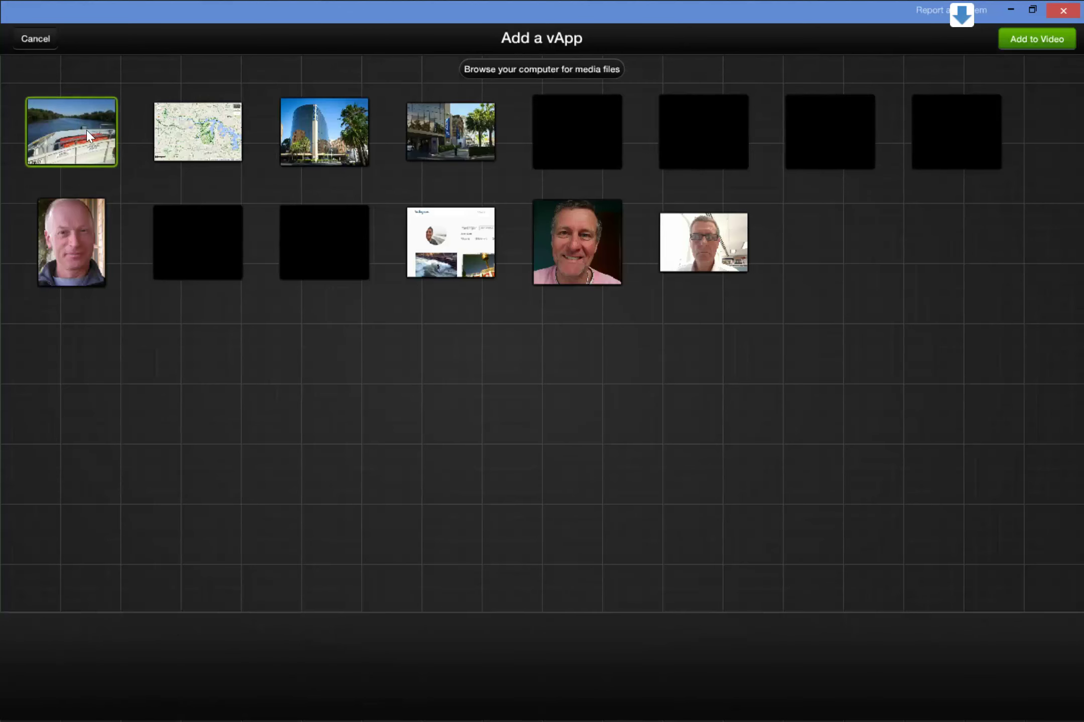
pyautogui.click(1014, 39)
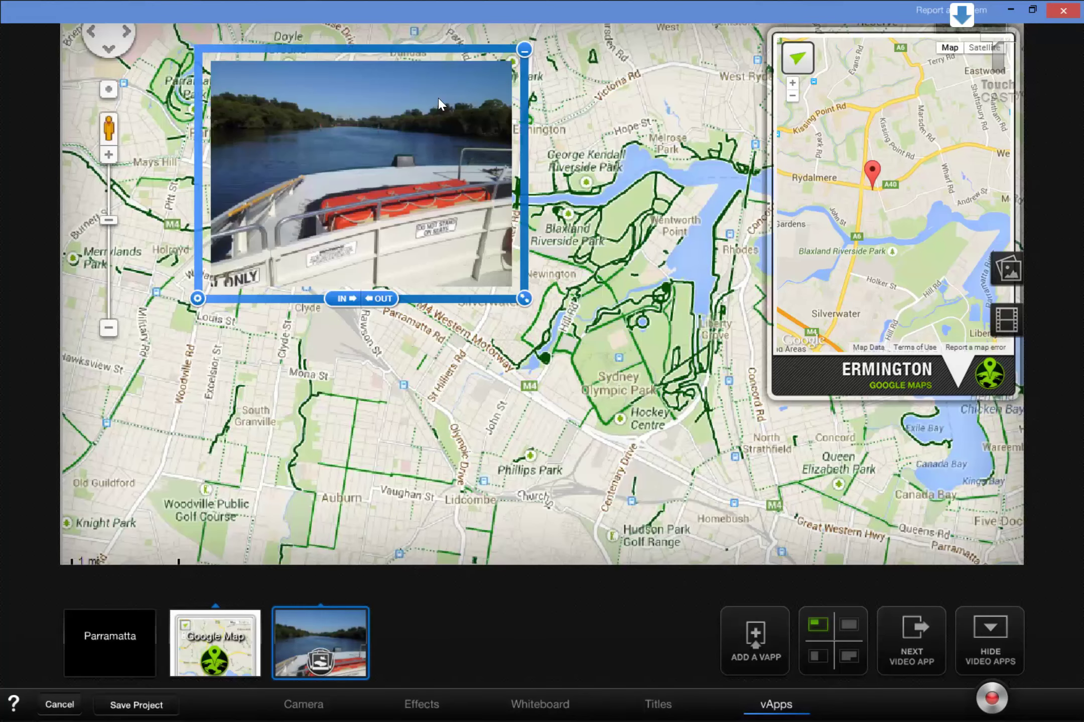
pyautogui.moveTo(387, 122); pyautogui.dragTo(883, 105)
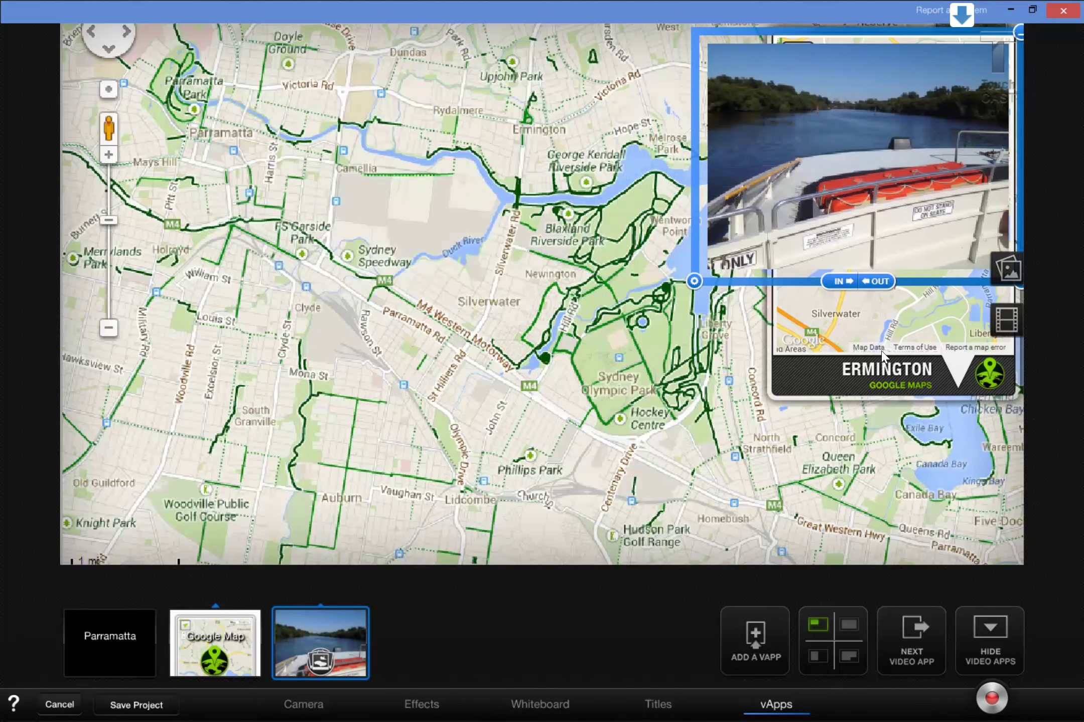
# - Turn on the ferry vApp's in point and set it to 9 seconds
pyautogui.click(848, 282)
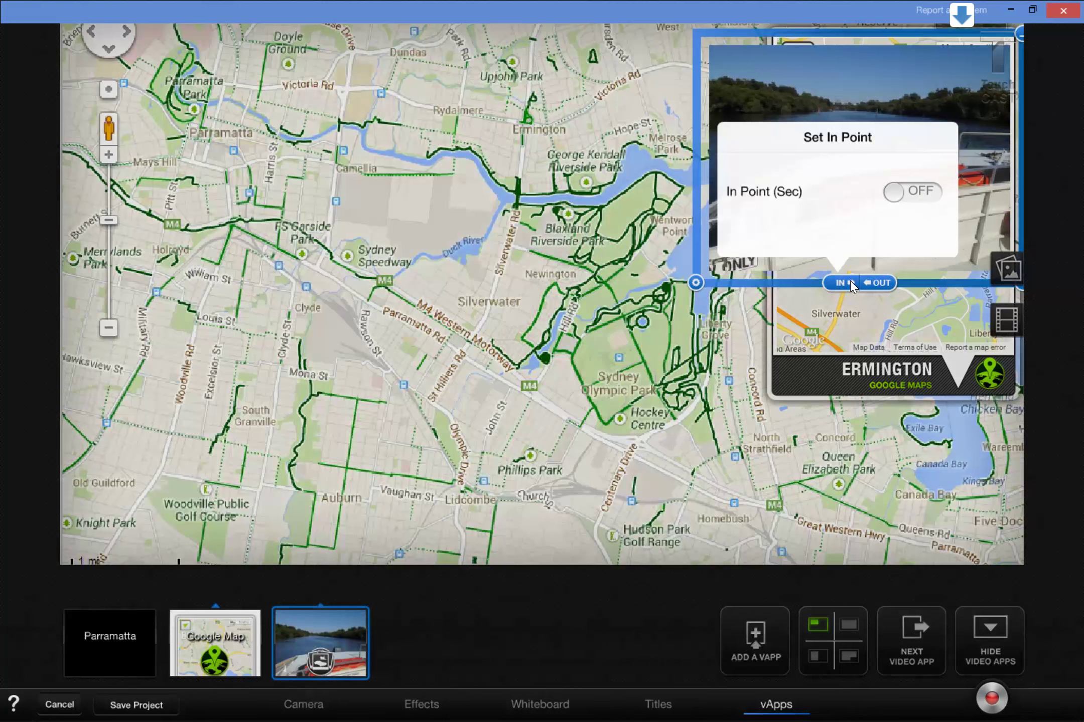
pyautogui.click(912, 193)
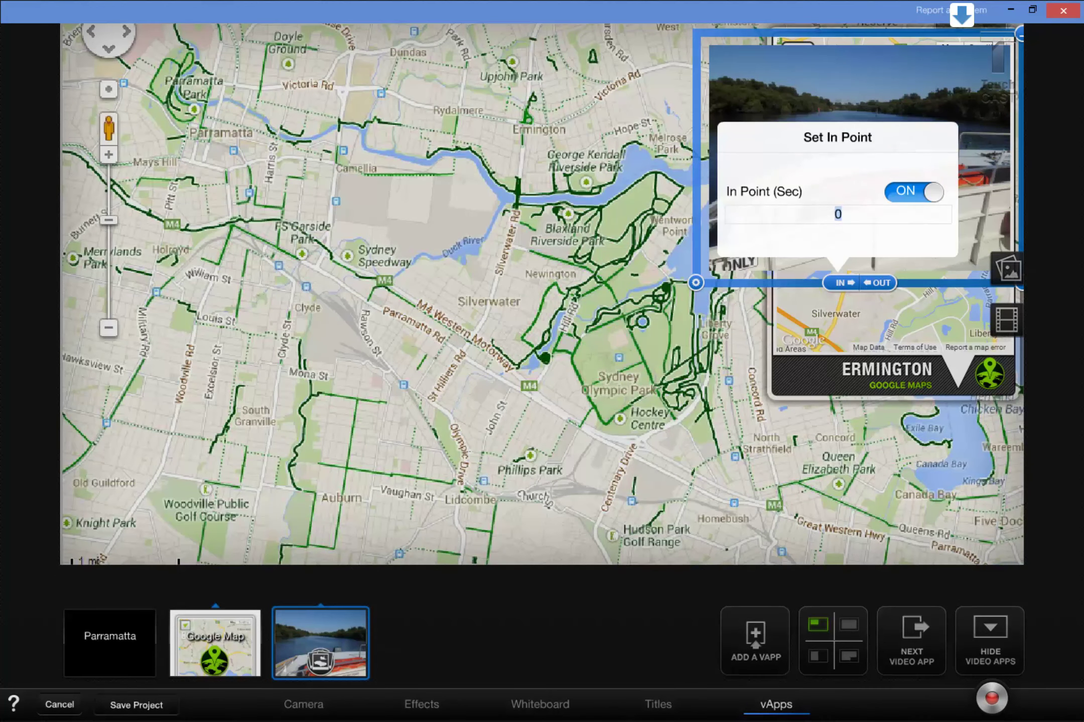
pyautogui.write('9')
# - Turn on the ferry vApp's out point at 12 seconds and close its vApp options
pyautogui.click(878, 289)
pyautogui.click(889, 285)
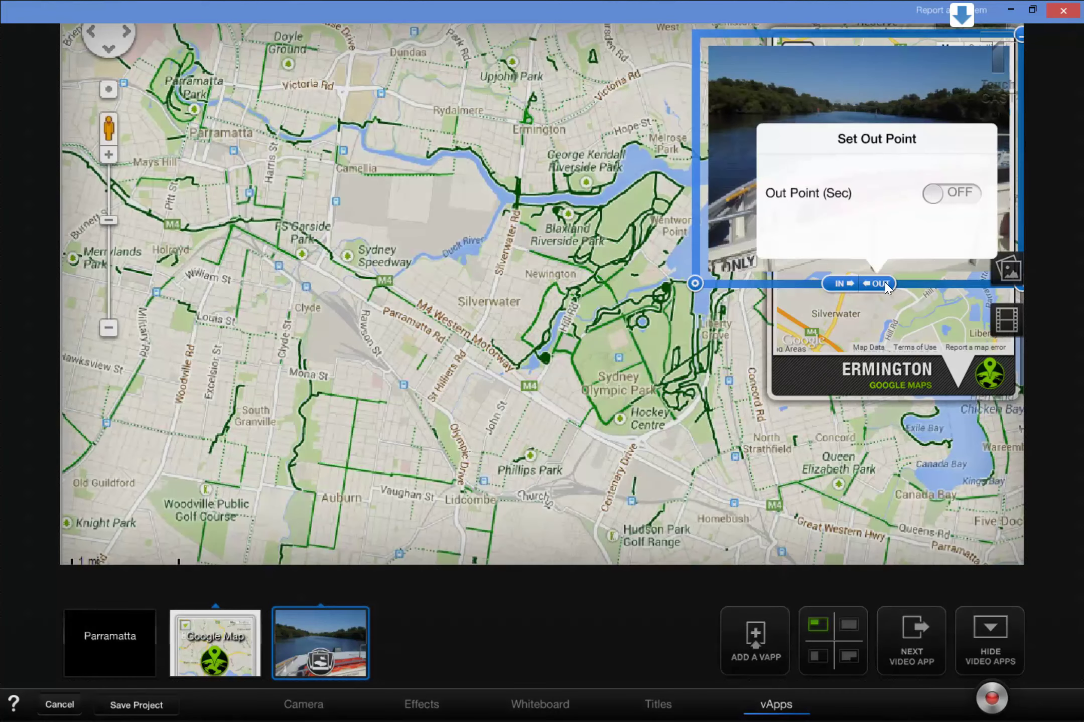
pyautogui.click(941, 194)
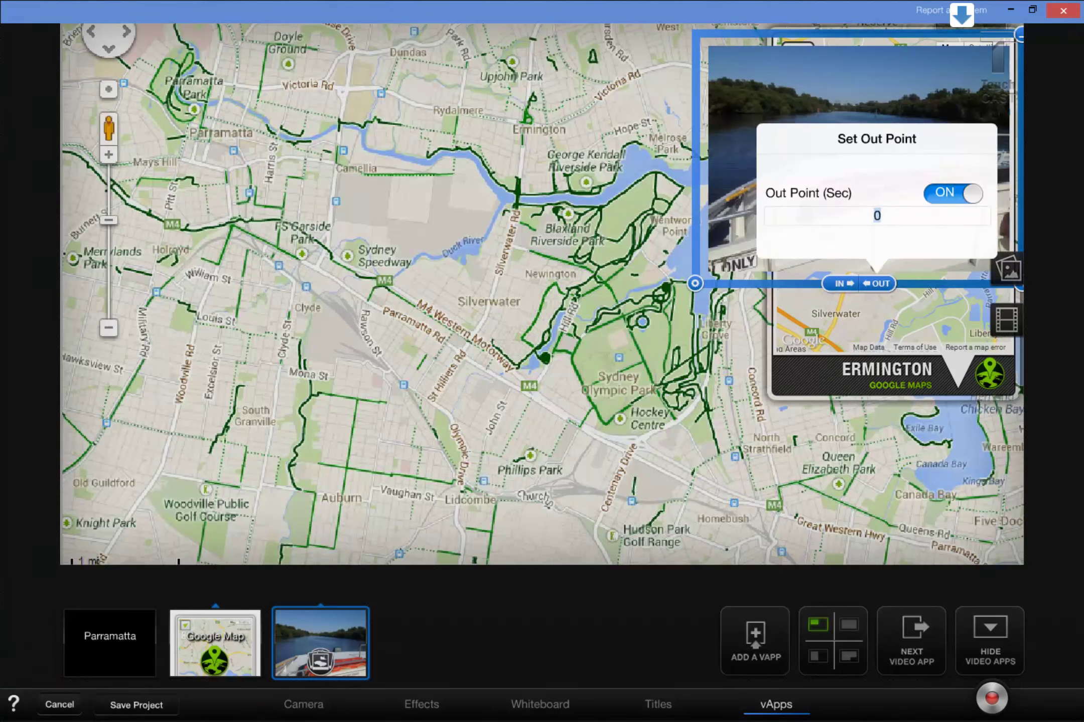
pyautogui.write('12')
pyautogui.click(696, 284)
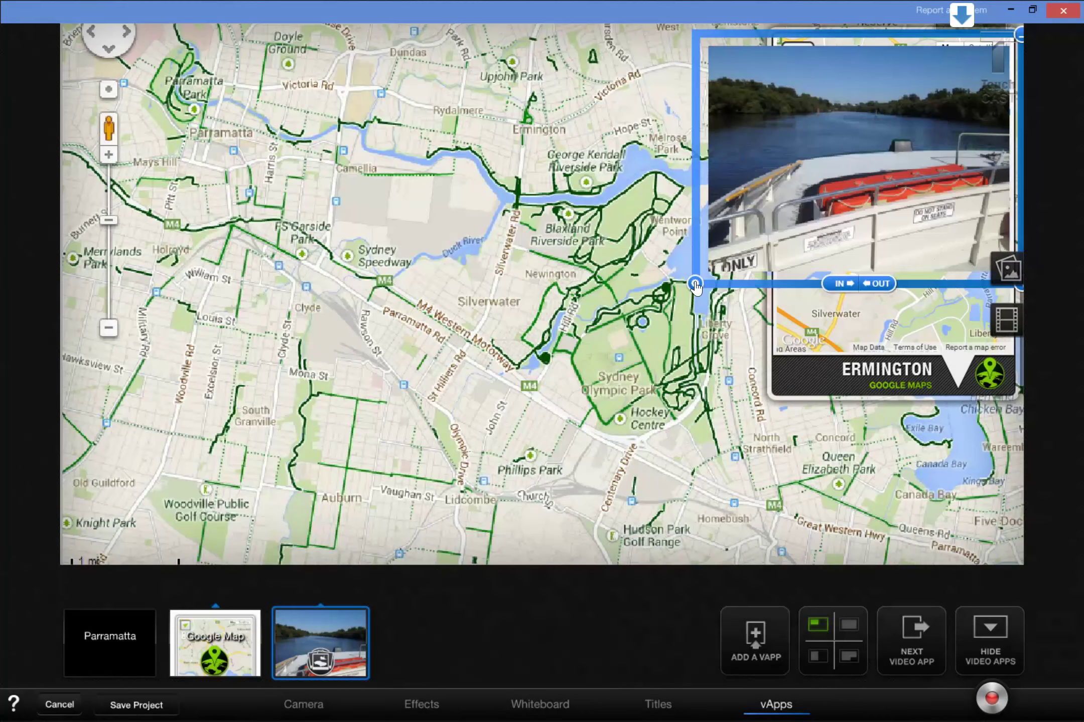
pyautogui.click(695, 284)
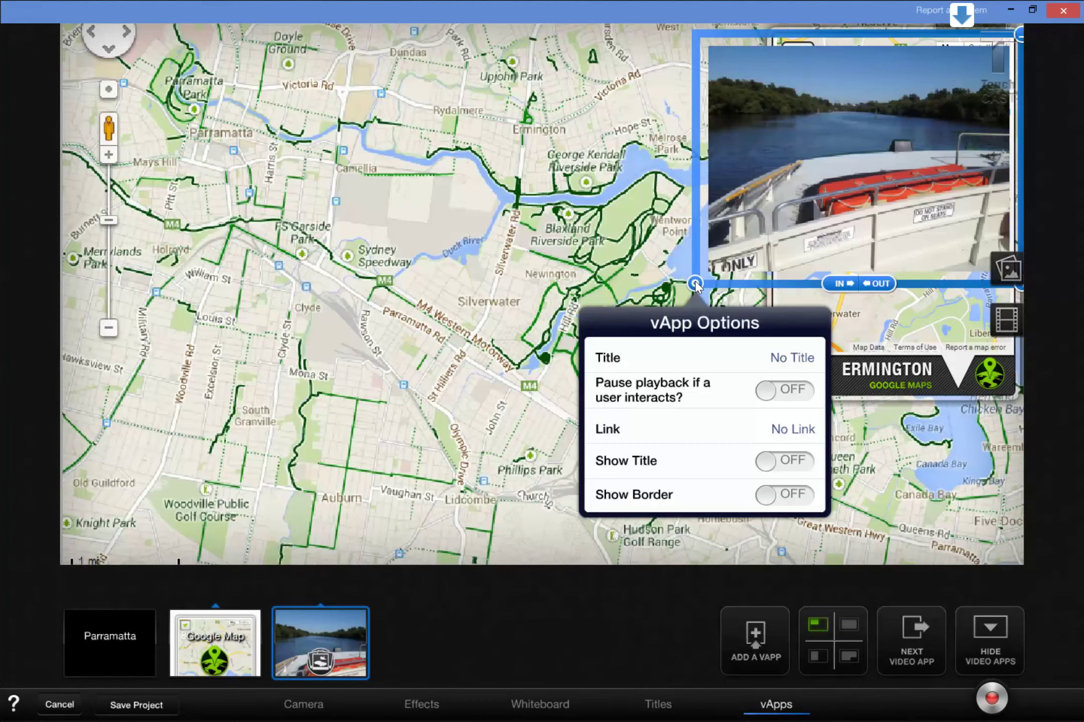
pyautogui.click(585, 199)
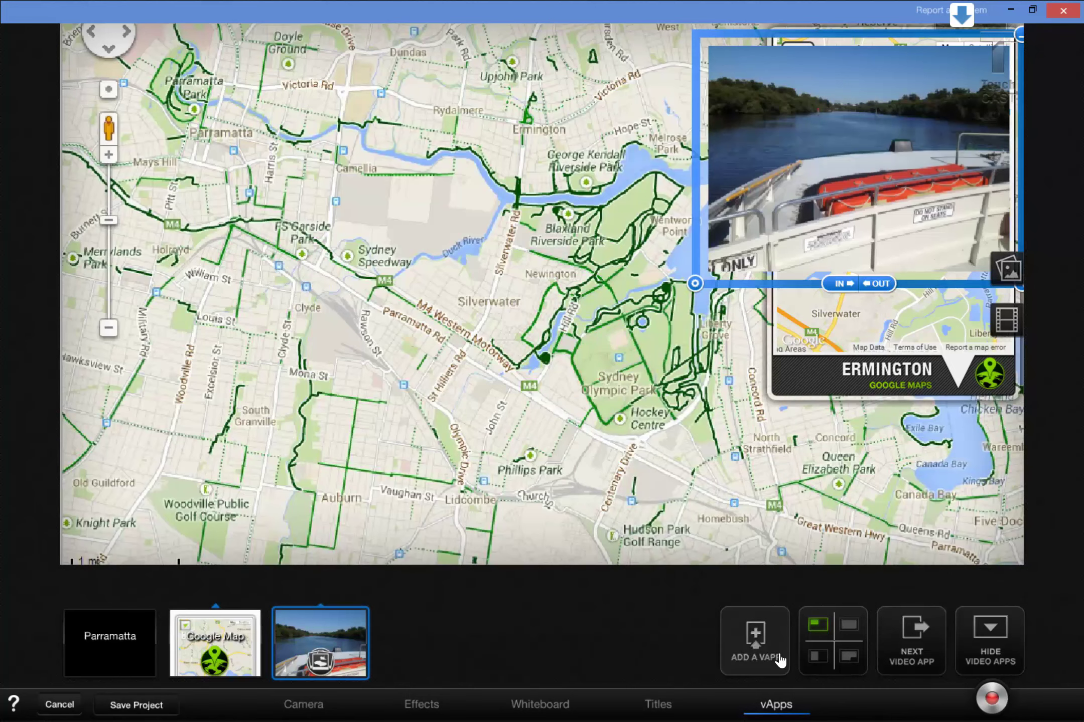
# - Upload the cycling photo image2.jpg through a Media vApp and add it to the video
pyautogui.click(755, 634)
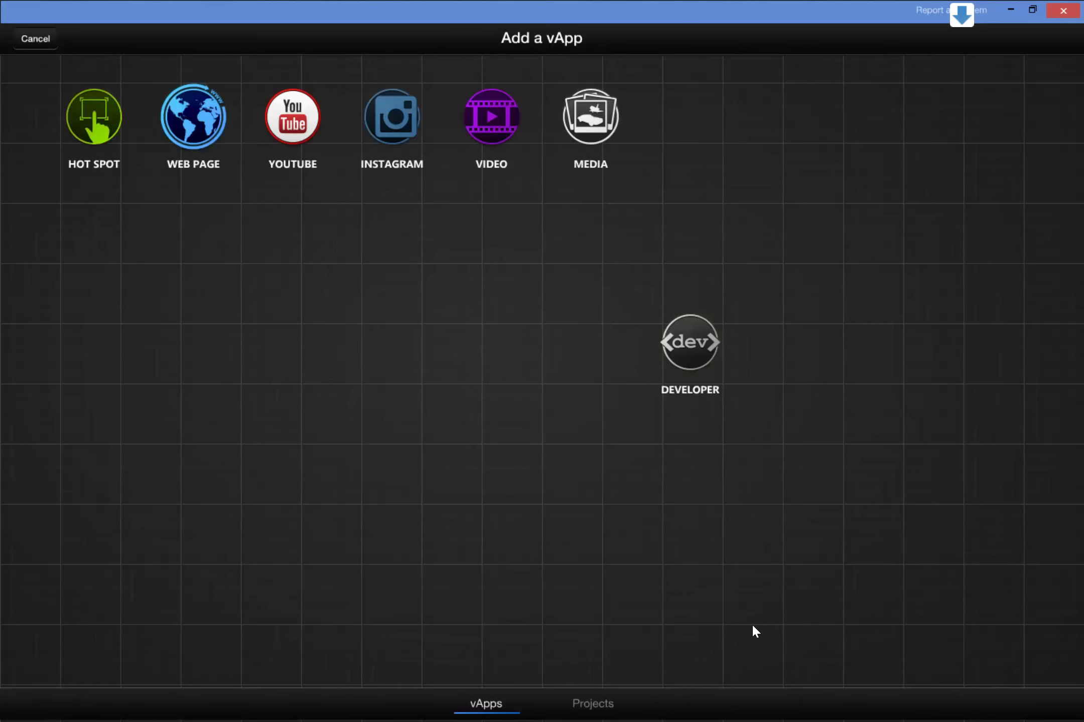
pyautogui.click(595, 116)
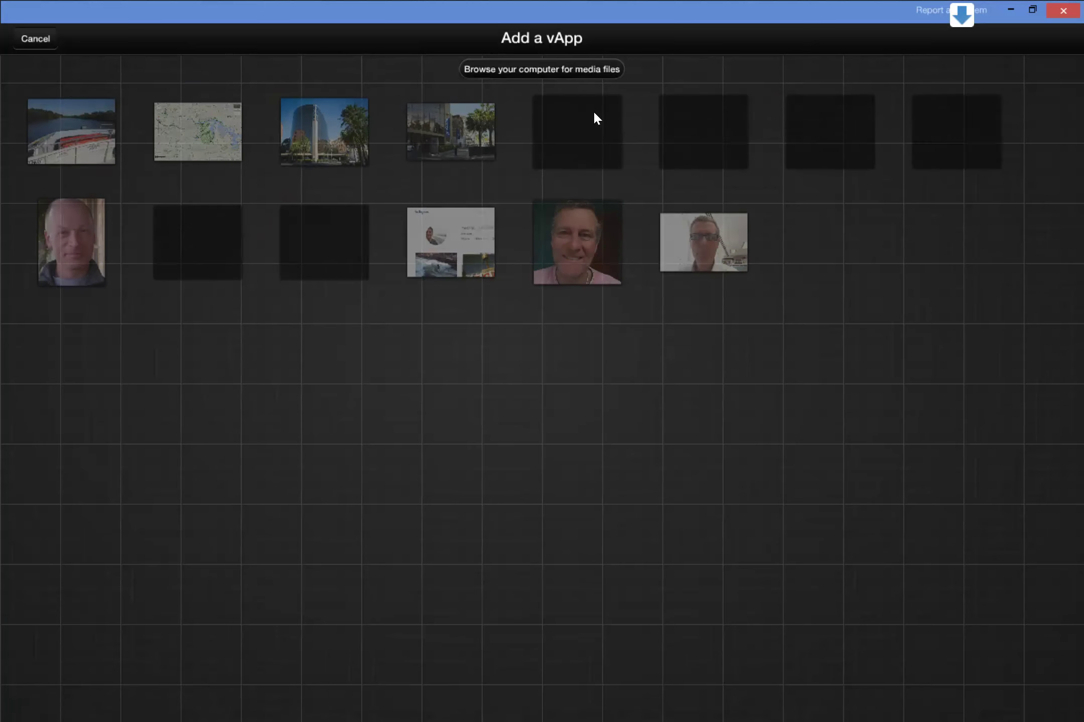
pyautogui.click(505, 70)
pyautogui.click(594, 226)
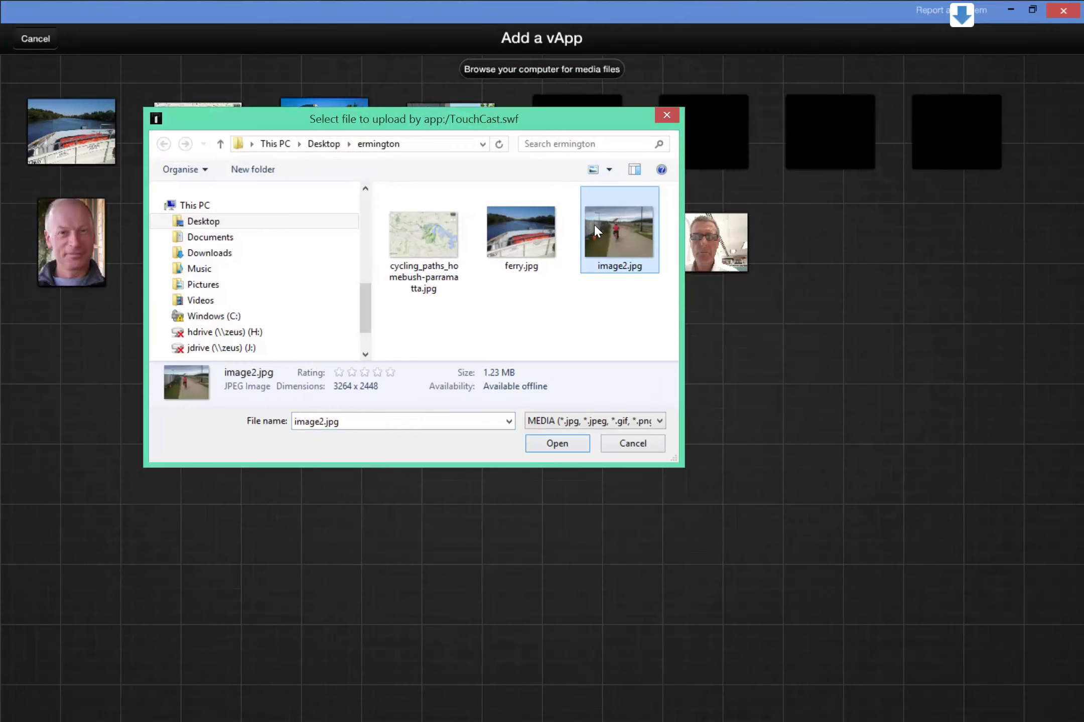
pyautogui.click(558, 444)
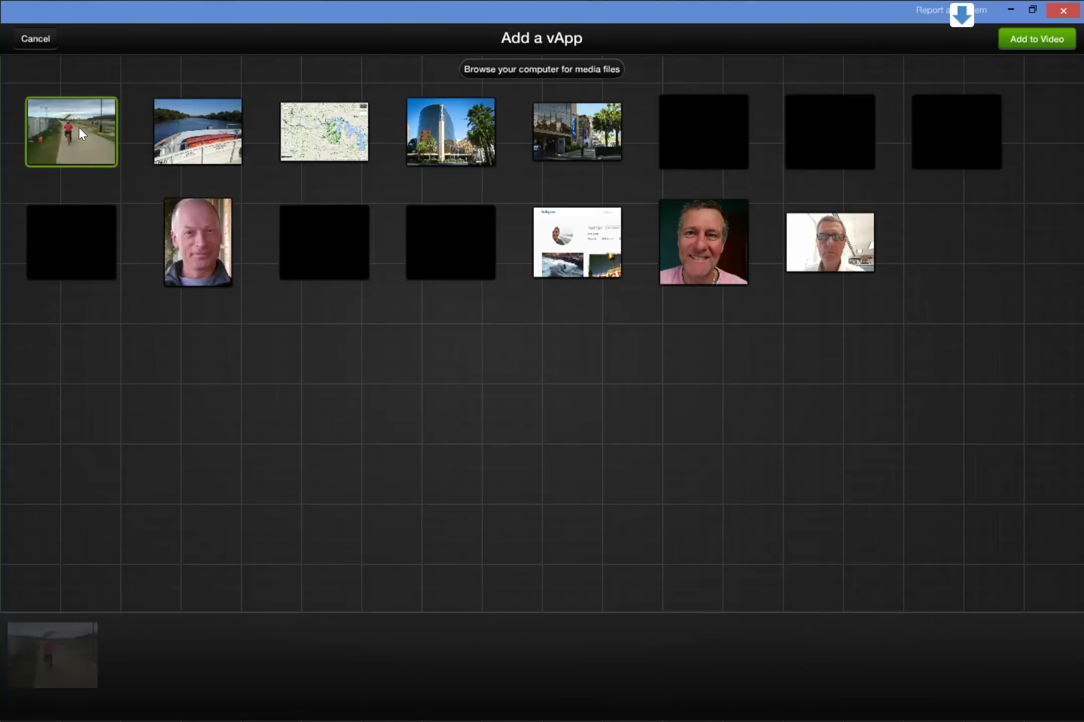
pyautogui.click(1047, 39)
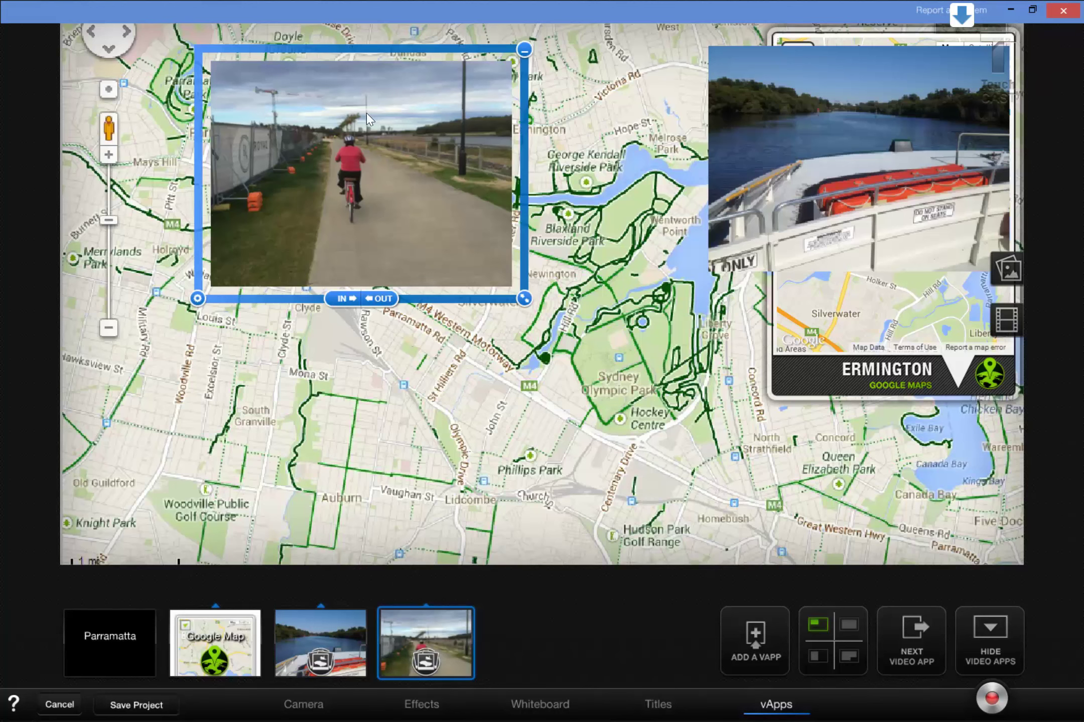
# - Move the cycling photo over the ferry photo and set its in point to 12 seconds
pyautogui.moveTo(348, 147); pyautogui.dragTo(833, 124)
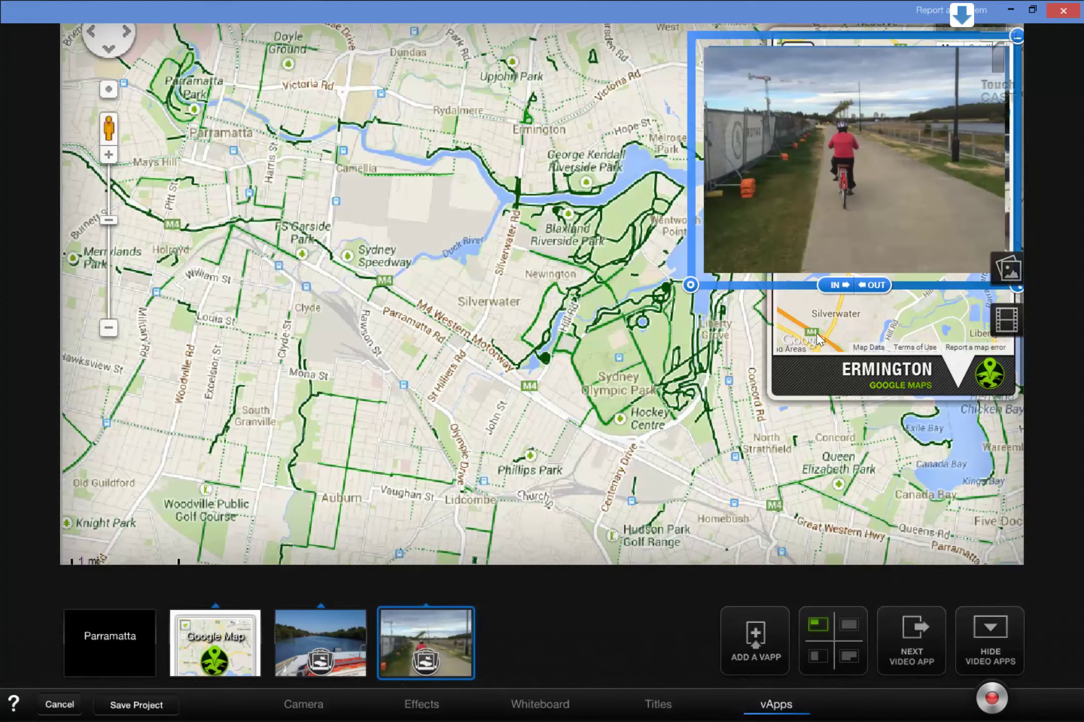
pyautogui.click(837, 290)
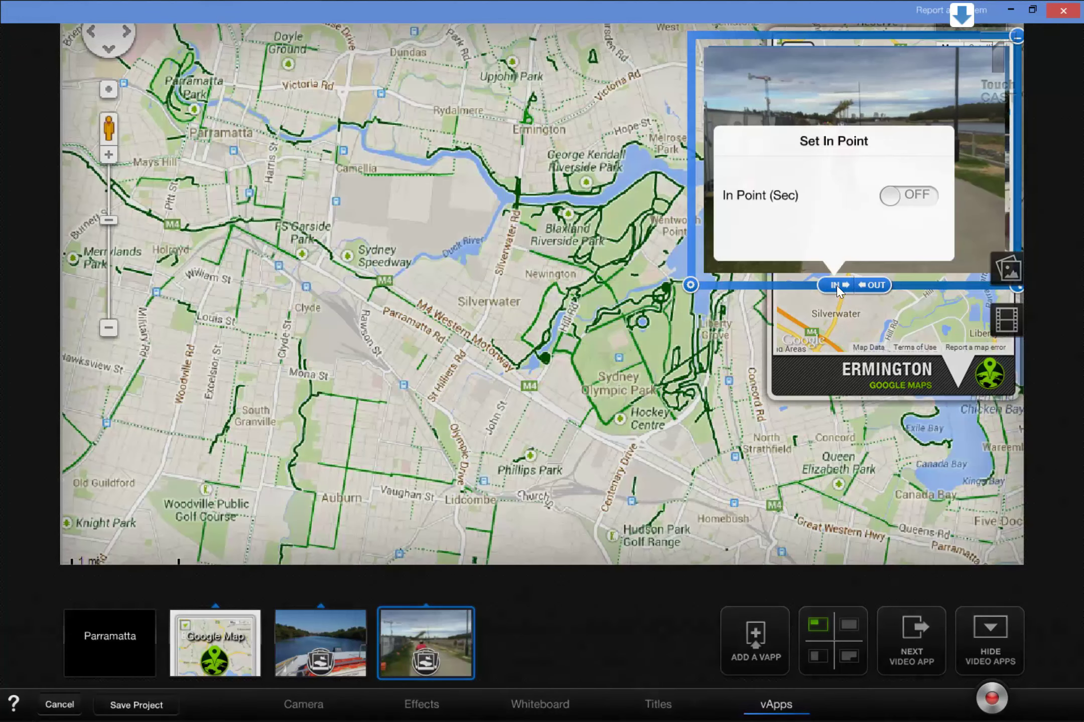
pyautogui.click(896, 203)
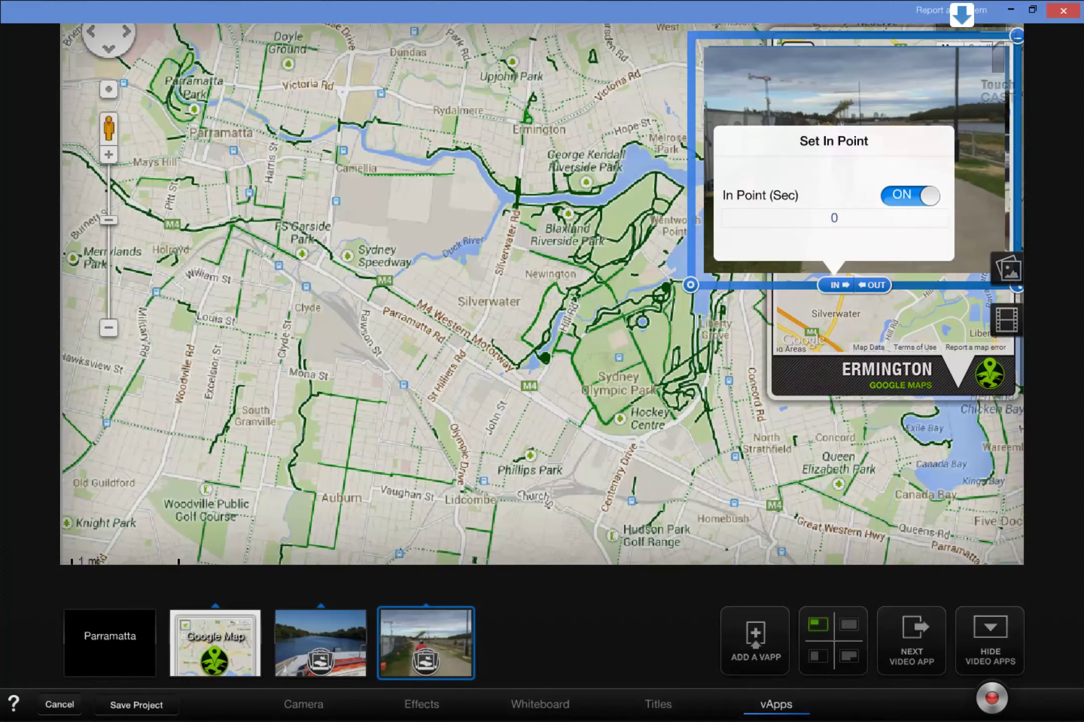
pyautogui.hotkey('ctrl', 'a')
pyautogui.write('12')
pyautogui.click(888, 325)
# - Check the out points of the map and ferry vApps
pyautogui.click(888, 326)
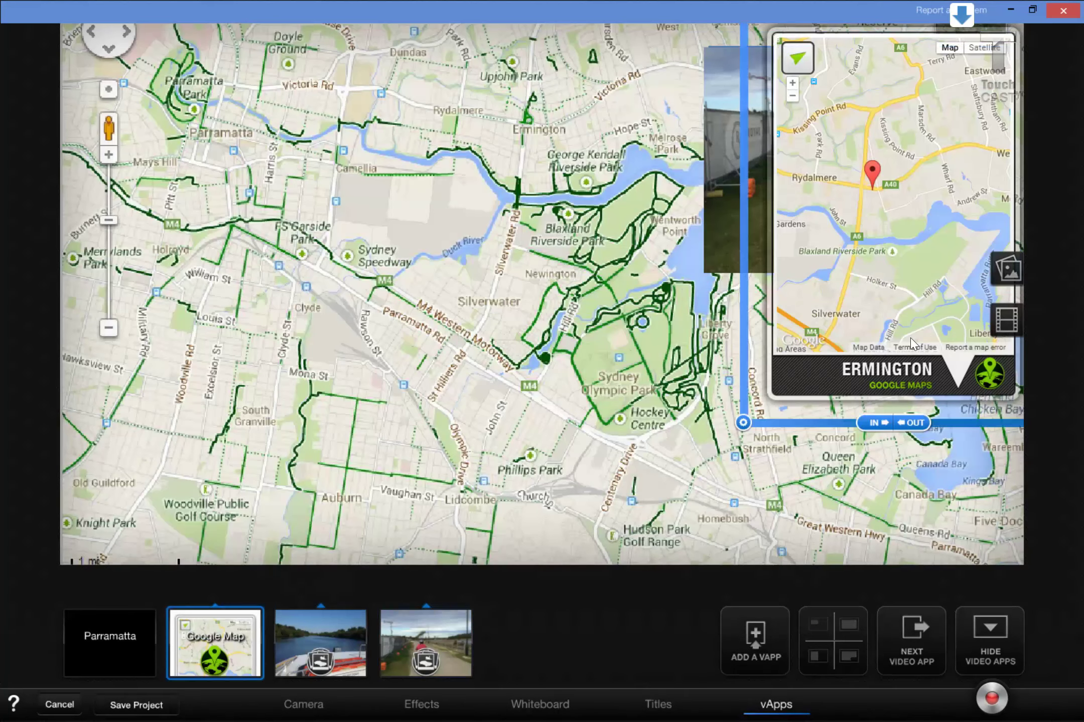
pyautogui.click(913, 423)
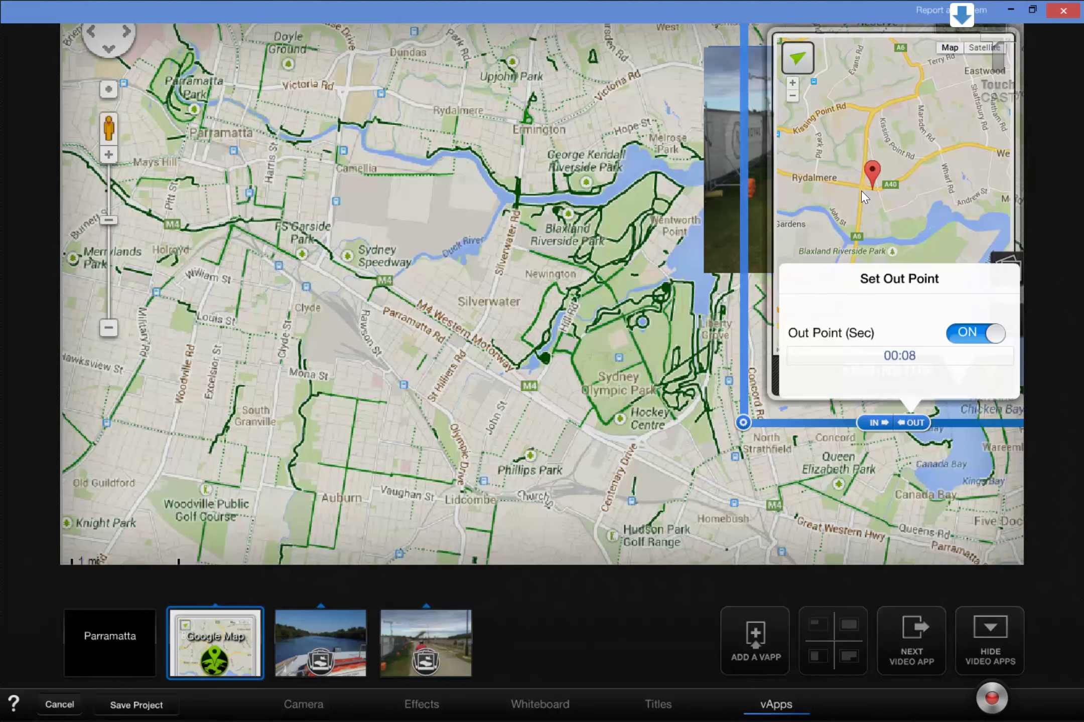
pyautogui.click(830, 161)
pyautogui.click(945, 186)
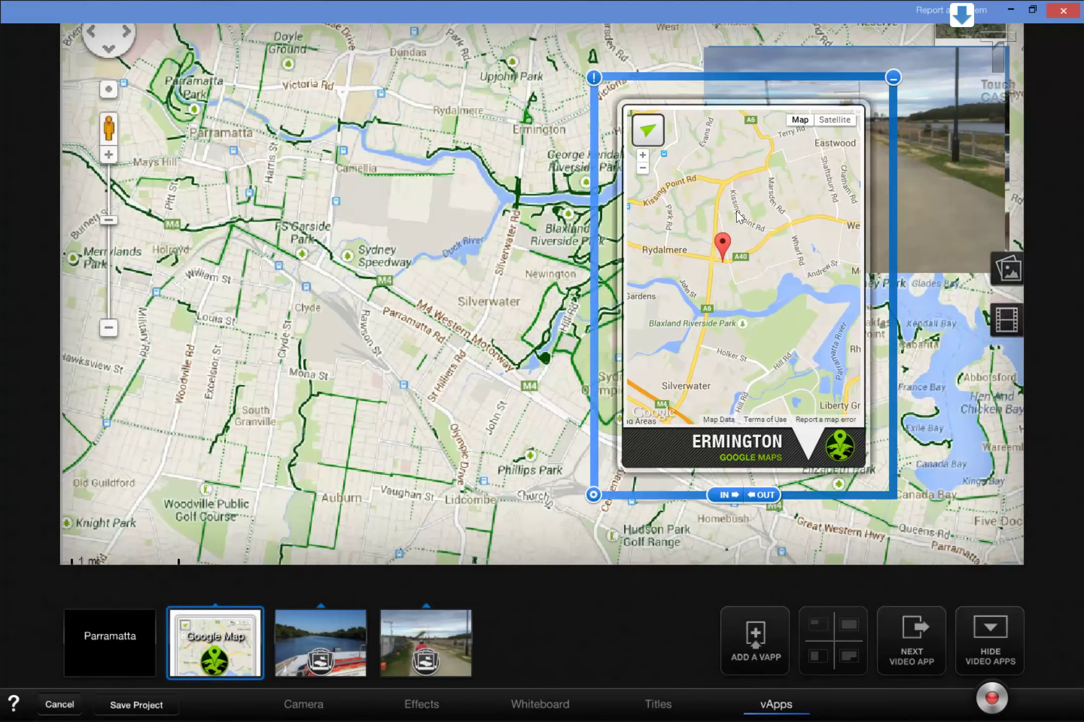
pyautogui.click(953, 156)
pyautogui.click(954, 157)
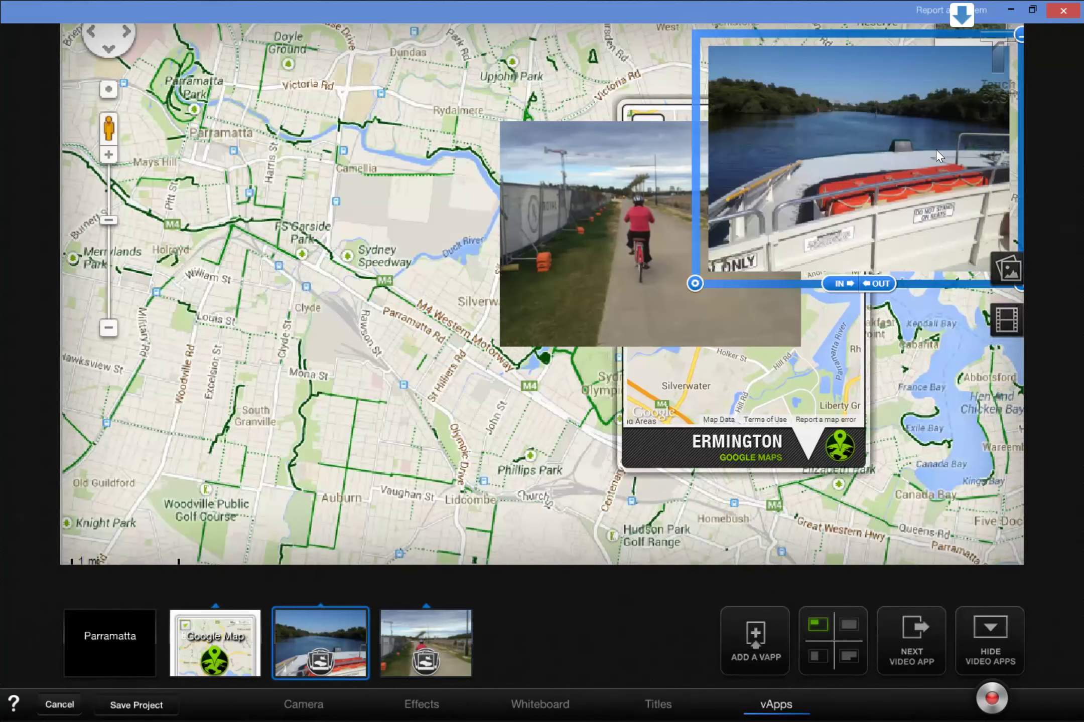
pyautogui.click(877, 284)
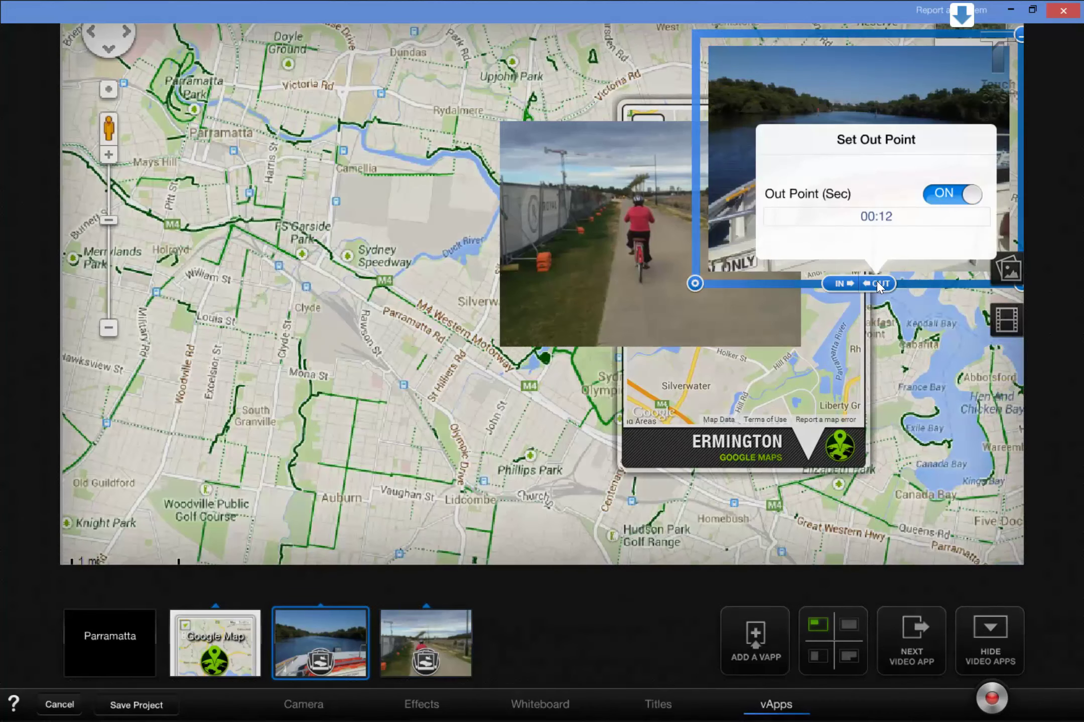
pyautogui.click(879, 82)
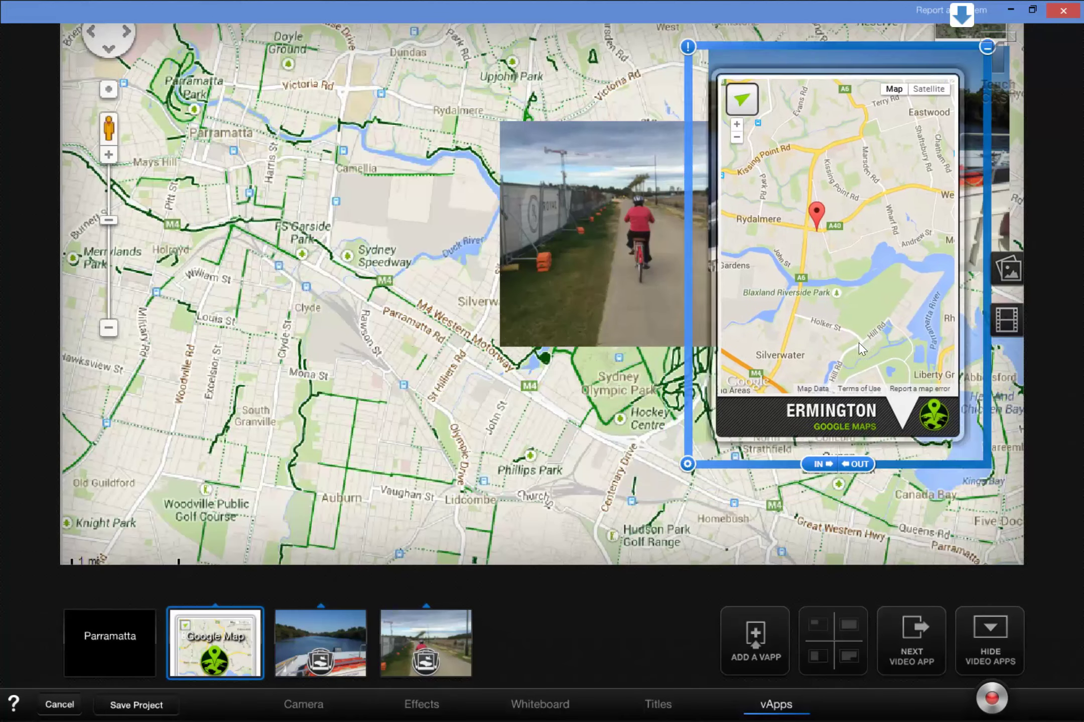
# - Drag the cycling photo to the upper right and set its out point to 17 seconds
pyautogui.click(642, 253)
pyautogui.moveTo(670, 243); pyautogui.dragTo(863, 172)
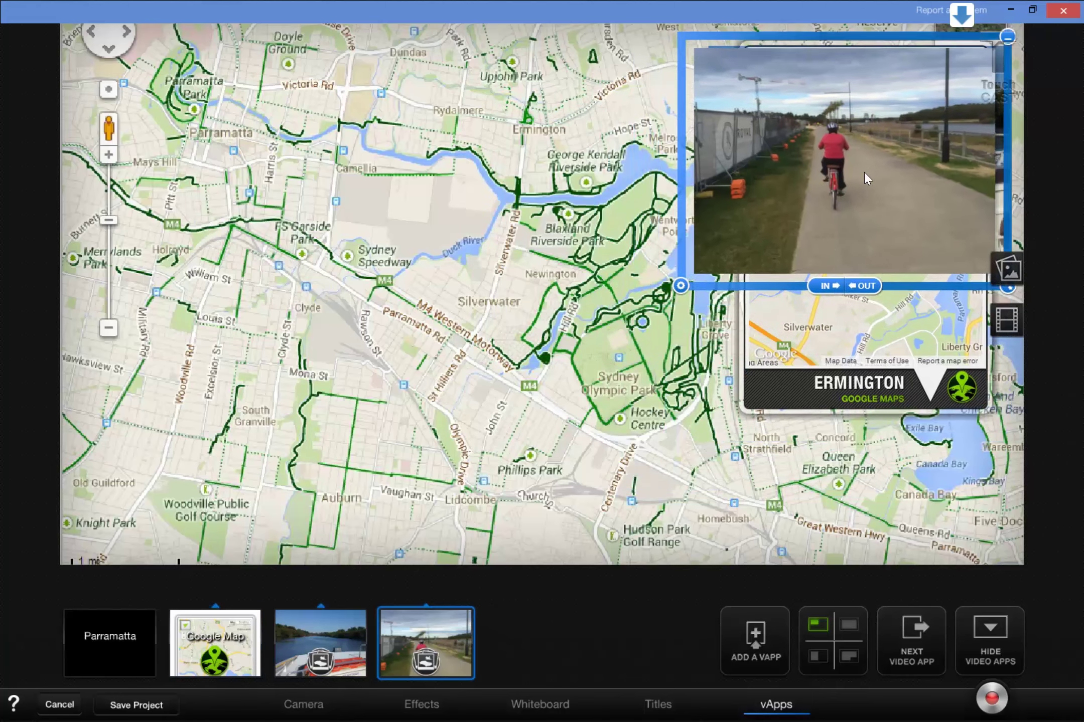
pyautogui.click(833, 291)
pyautogui.click(868, 289)
pyautogui.click(868, 286)
pyautogui.click(924, 200)
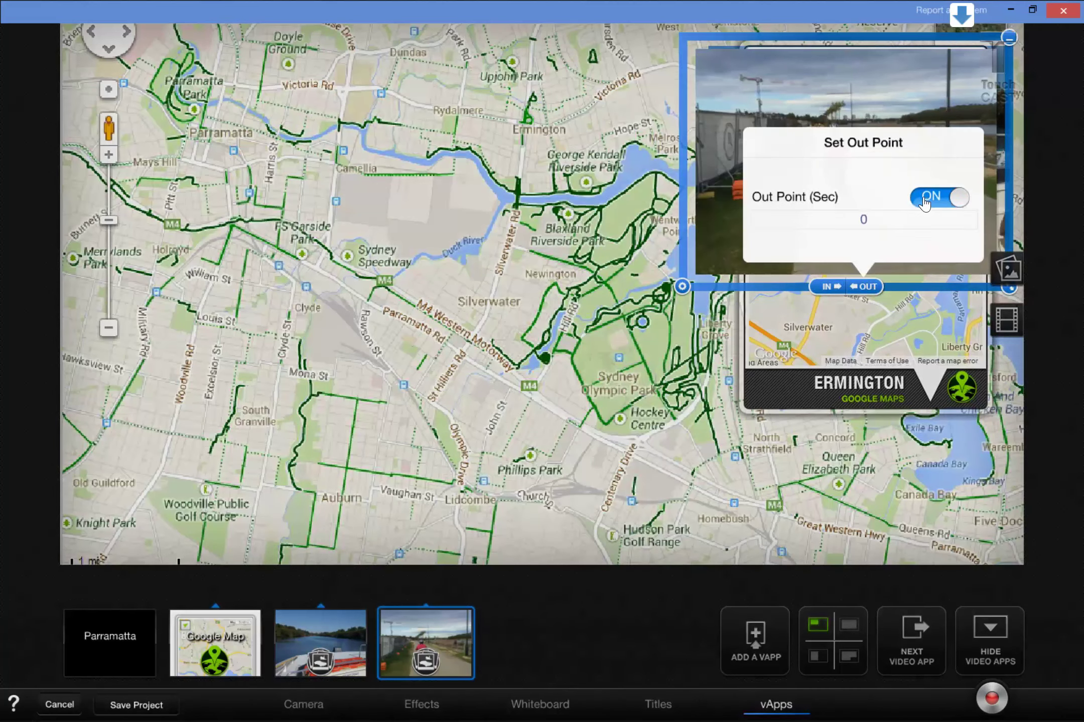
pyautogui.hotkey('ctrl', 'a')
pyautogui.write('17')
pyautogui.click(682, 288)
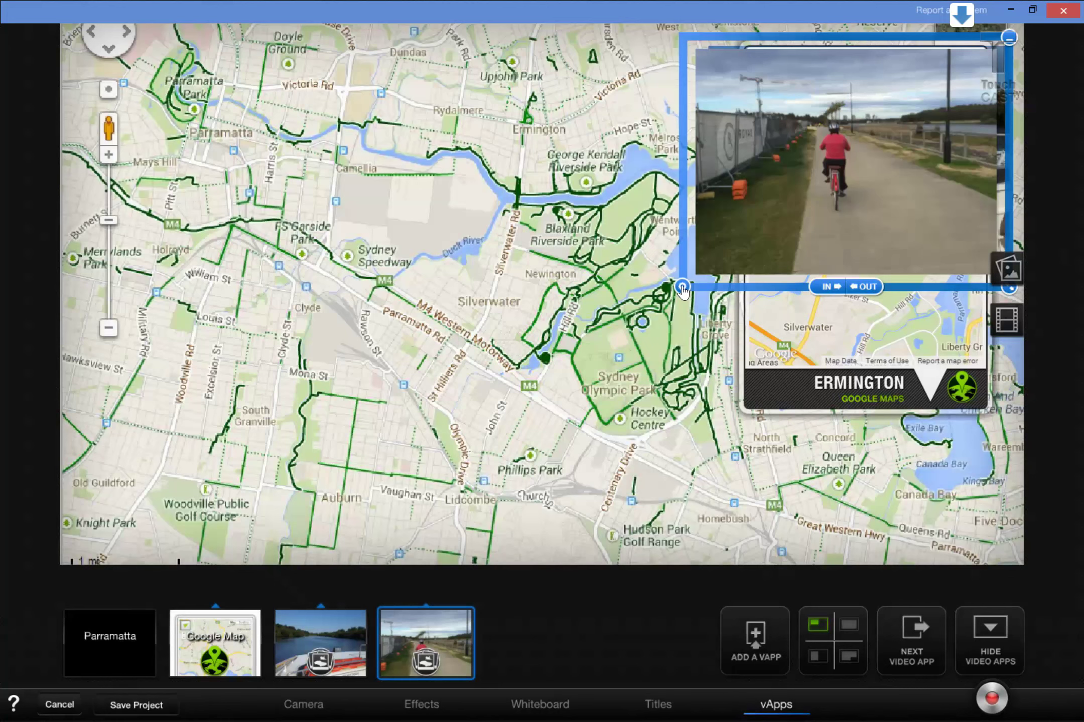
pyautogui.click(682, 288)
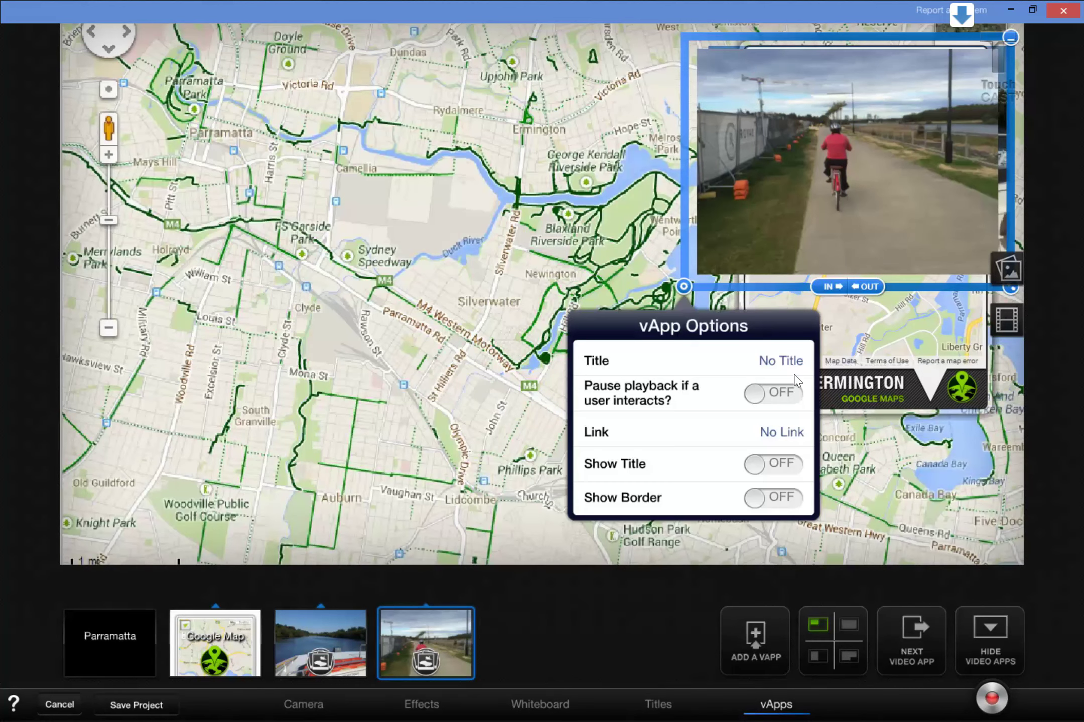
pyautogui.click(769, 433)
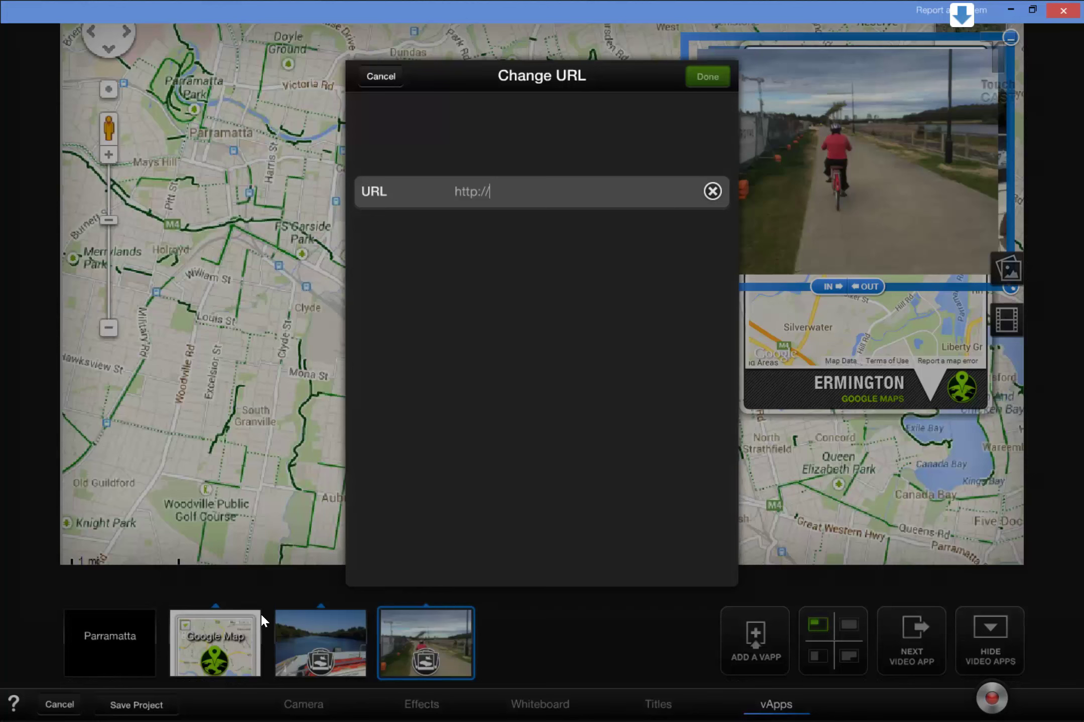
pyautogui.write('www.sydneycycleways.net/map/')
pyautogui.click(707, 77)
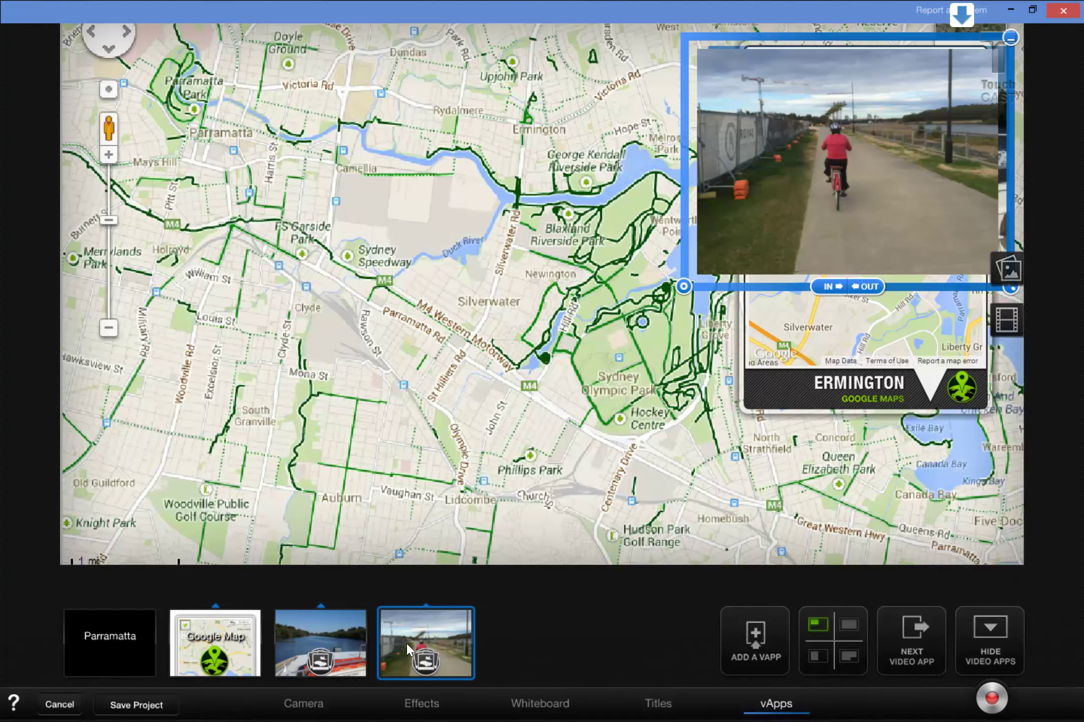
# - Deselect the cycling video, ferry video and map vApps so the full map shows, and start recording
pyautogui.click(388, 646)
pyautogui.click(327, 652)
pyautogui.click(322, 652)
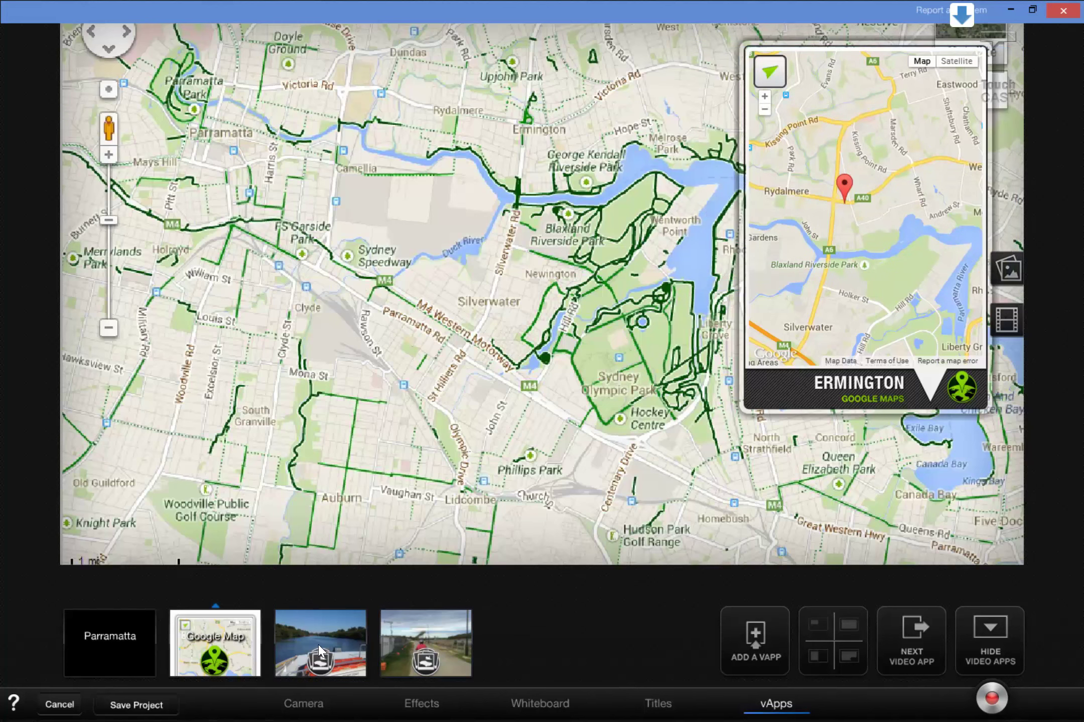
pyautogui.click(249, 644)
pyautogui.click(238, 640)
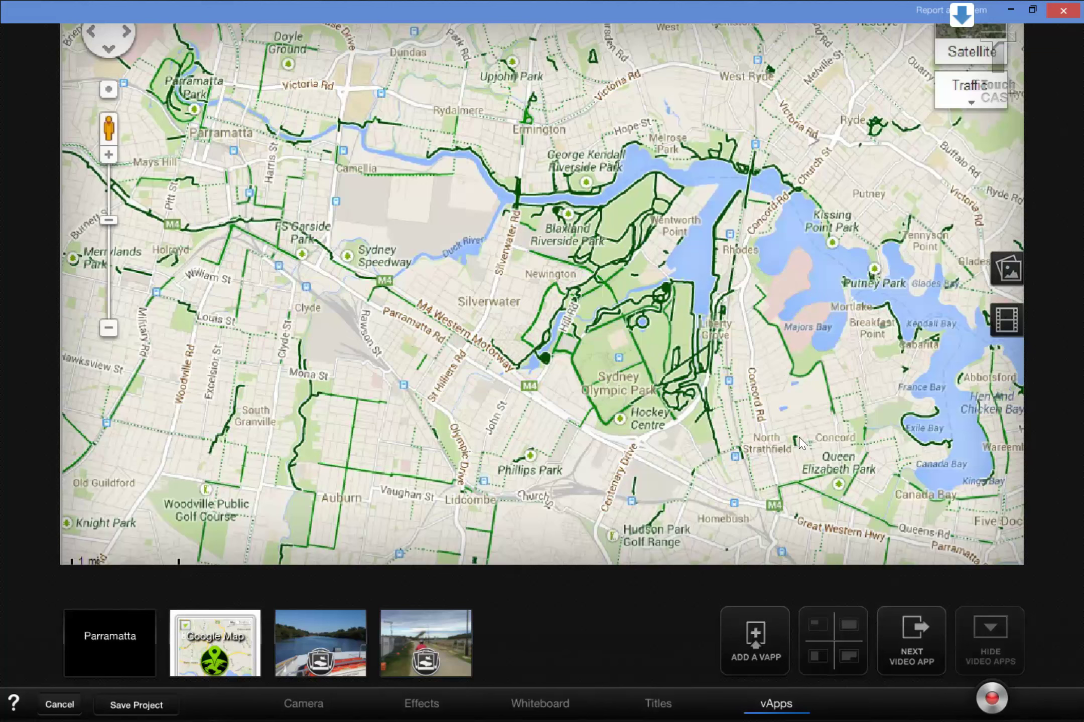
pyautogui.click(992, 700)
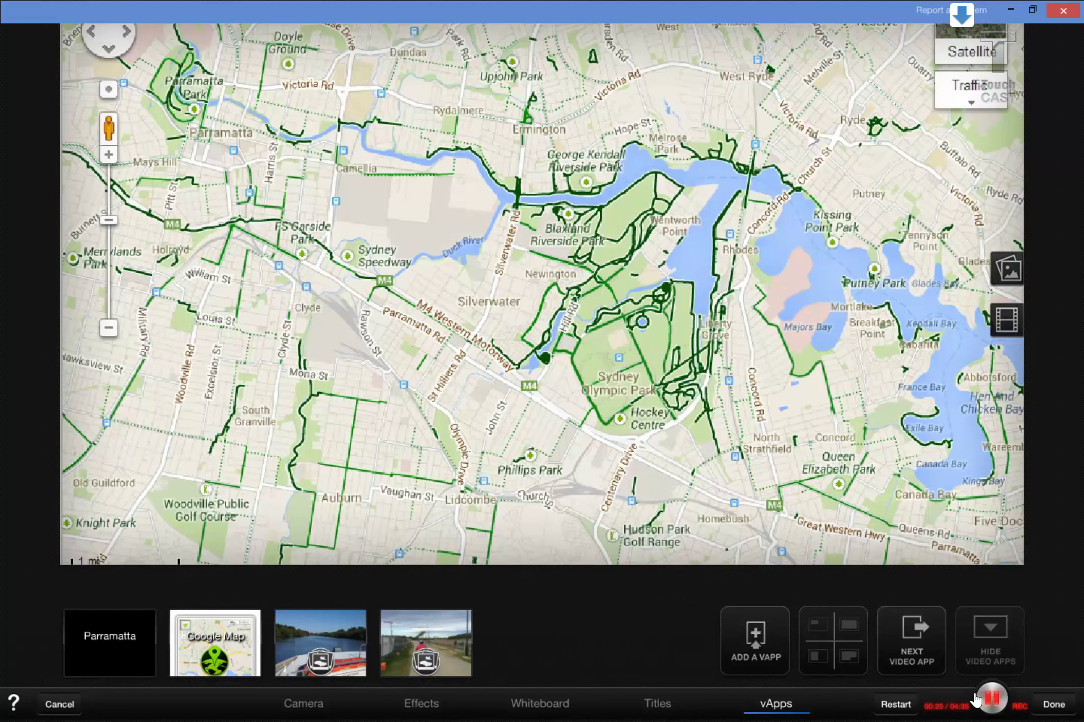
# - Stop the 27-second recording and finish it to open the Preview
pyautogui.click(993, 700)
pyautogui.click(1052, 705)
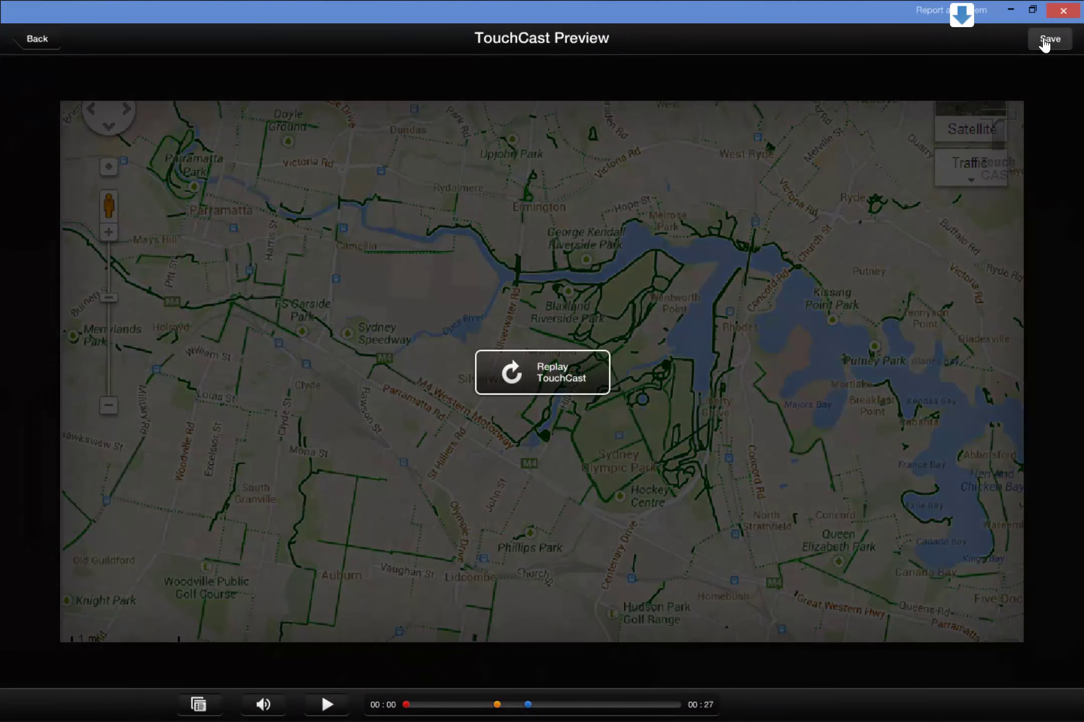
# - After watching the preview, go on to the Save Touchcast screen
pyautogui.click(1046, 40)
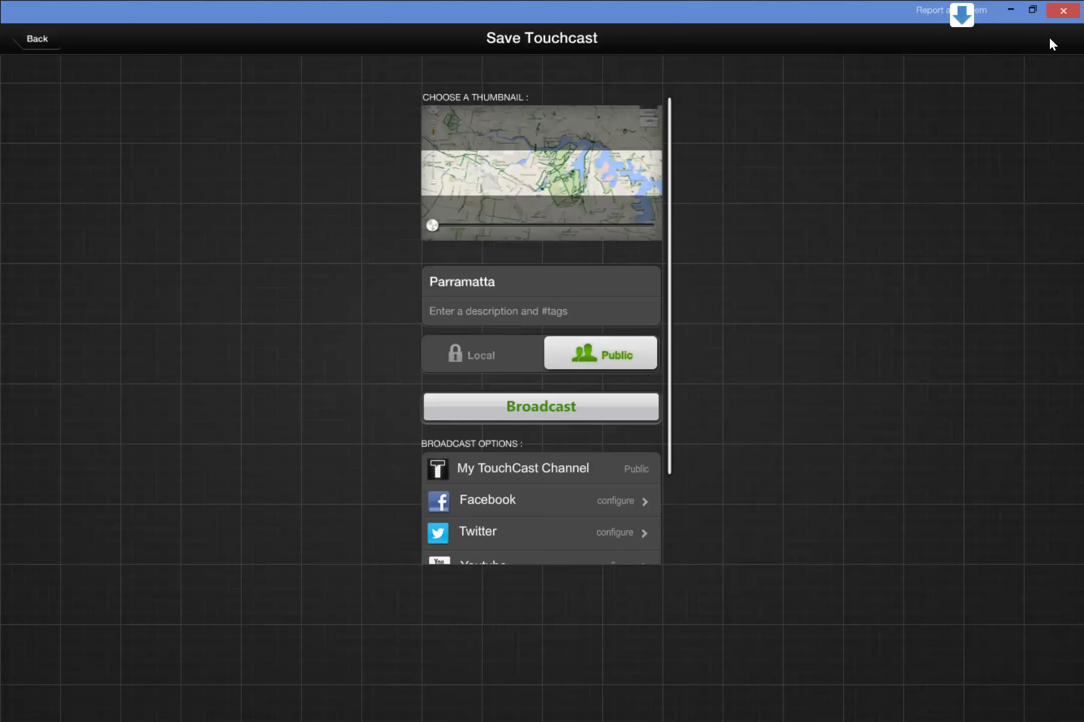
# - Pick a mid-cast thumbnail with the cyclist photo over the map and broadcast Parramatta publicly
pyautogui.moveTo(431, 226); pyautogui.dragTo(549, 228)
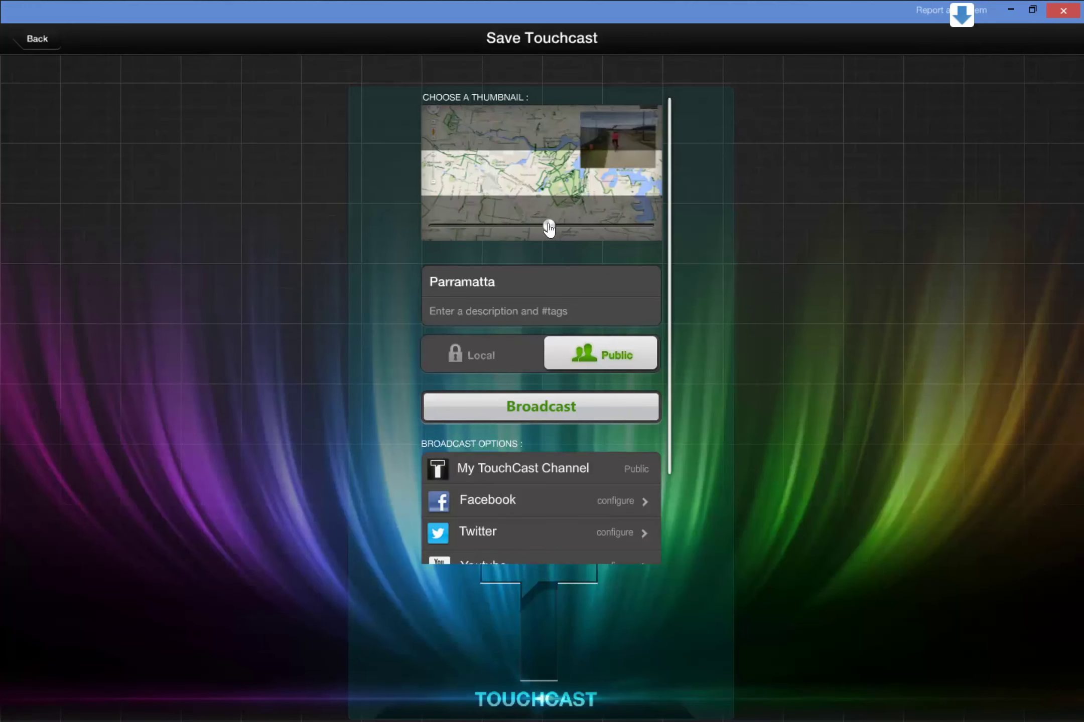
pyautogui.click(513, 410)
pyautogui.click(552, 407)
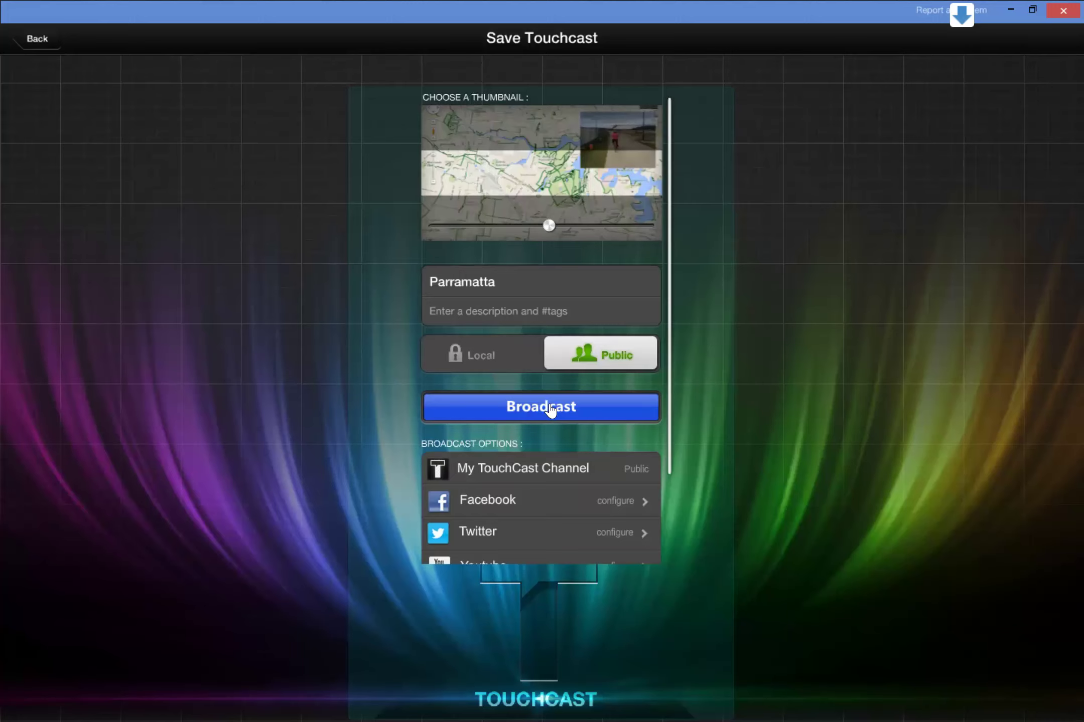